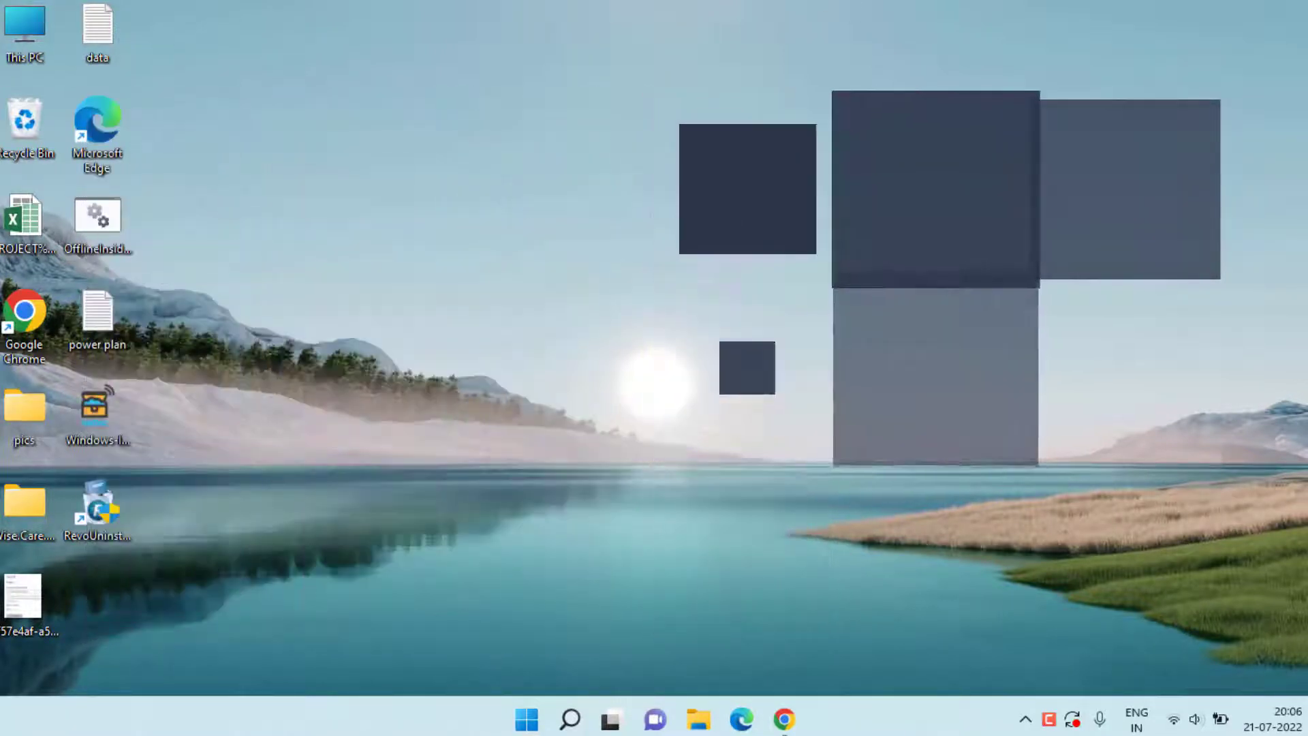
- Open Settings, browse to Troubleshoot > Other troubleshooters, then close Settings
key(super+i)
scroll(755, 422, down, 5)
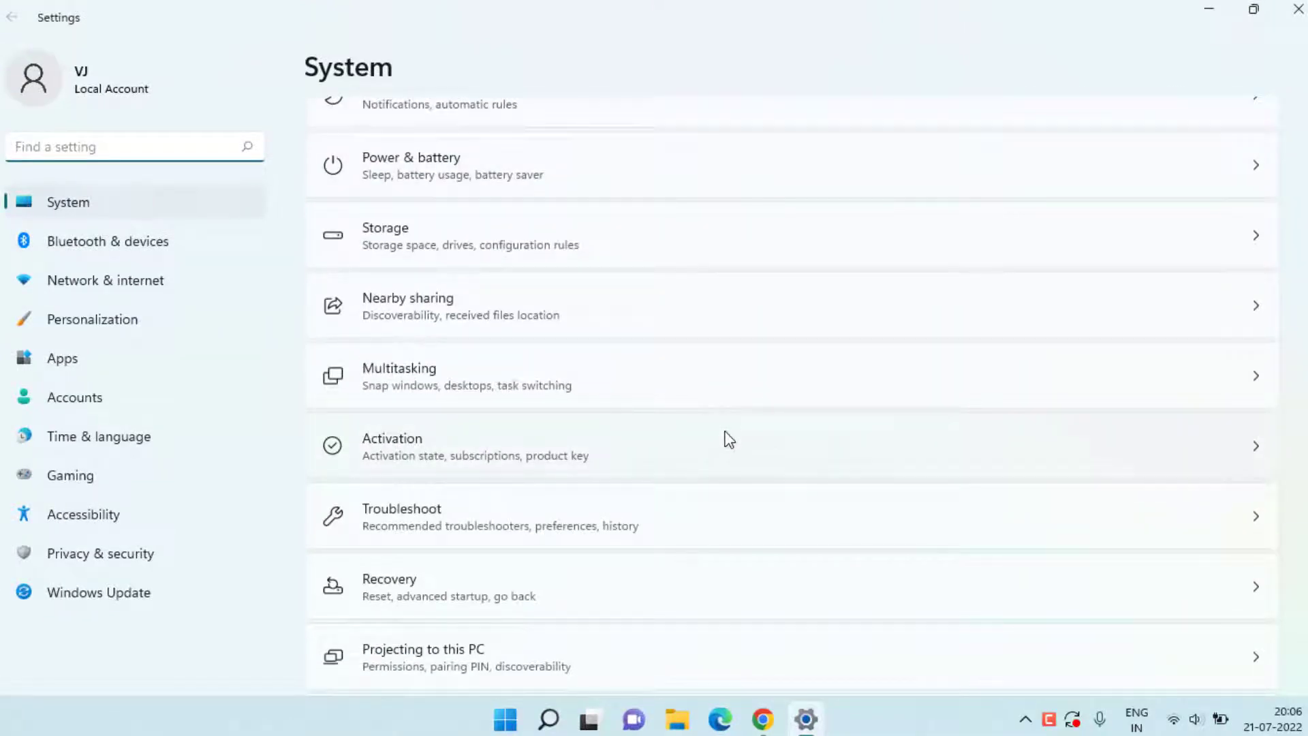
click(543, 538)
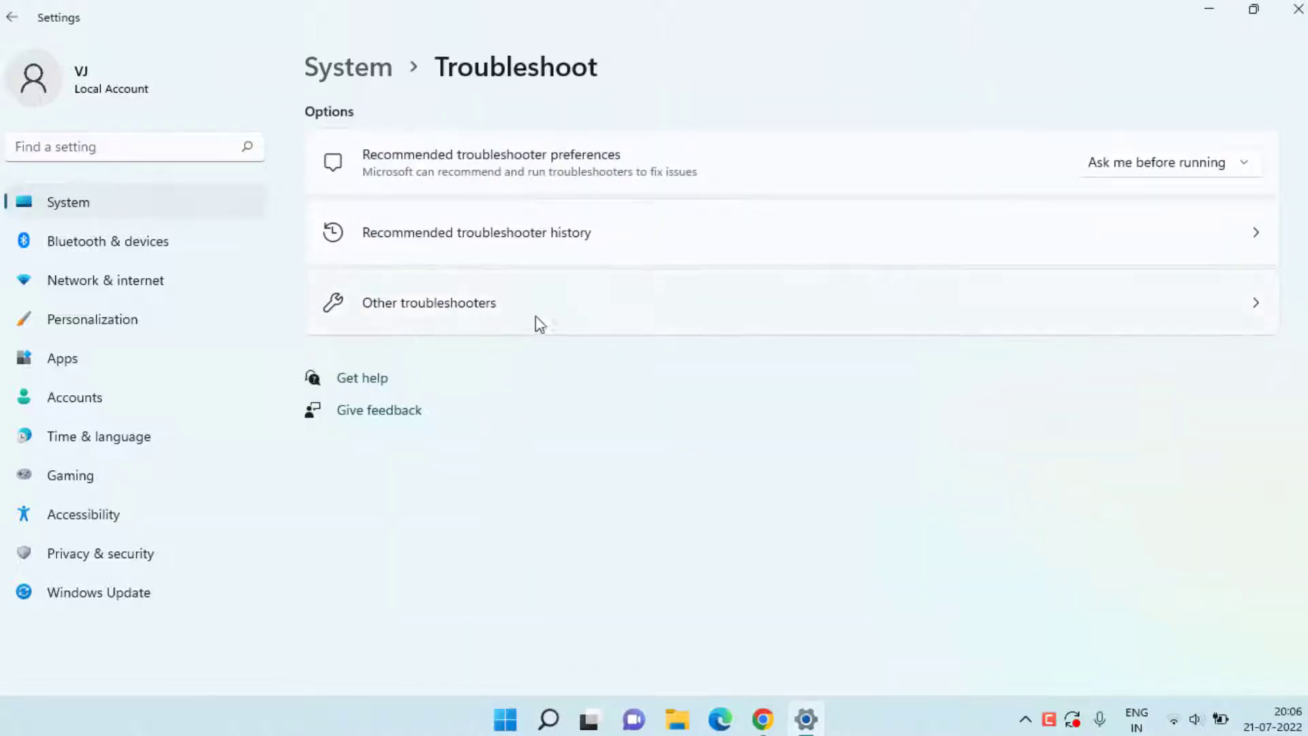
click(720, 317)
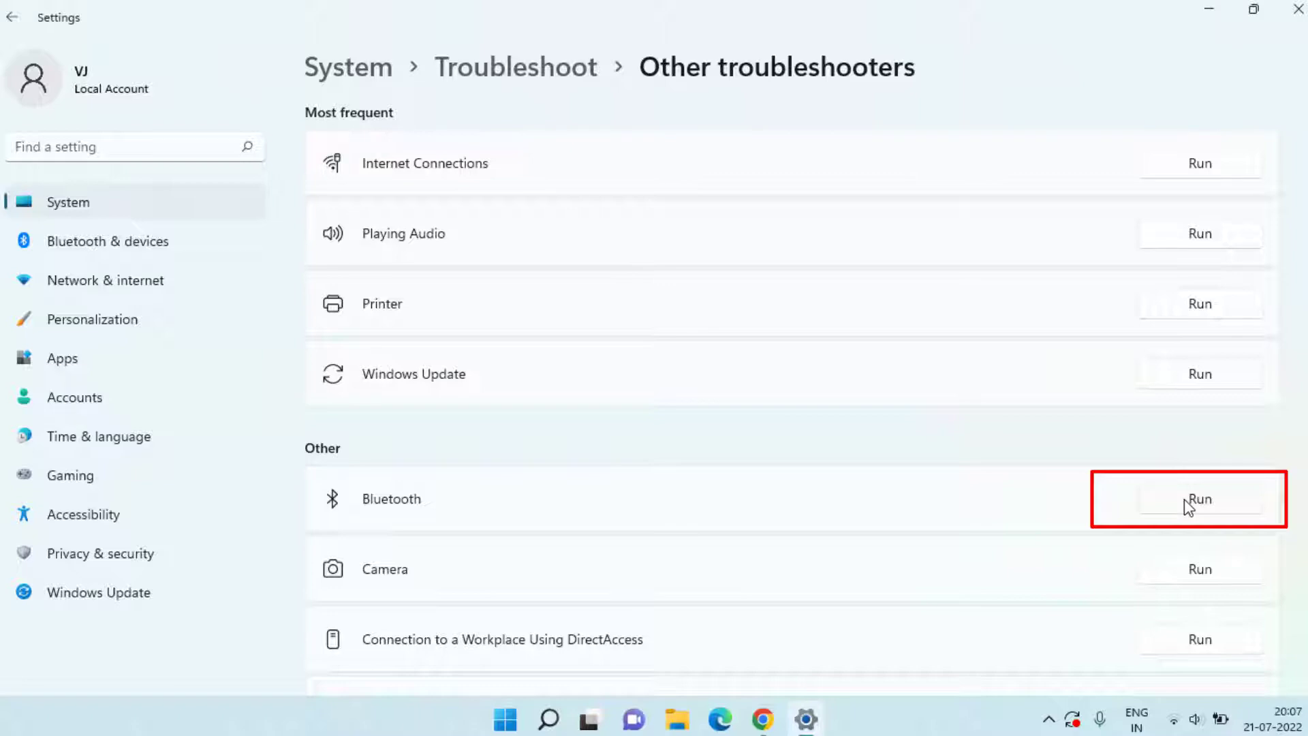
click(1298, 9)
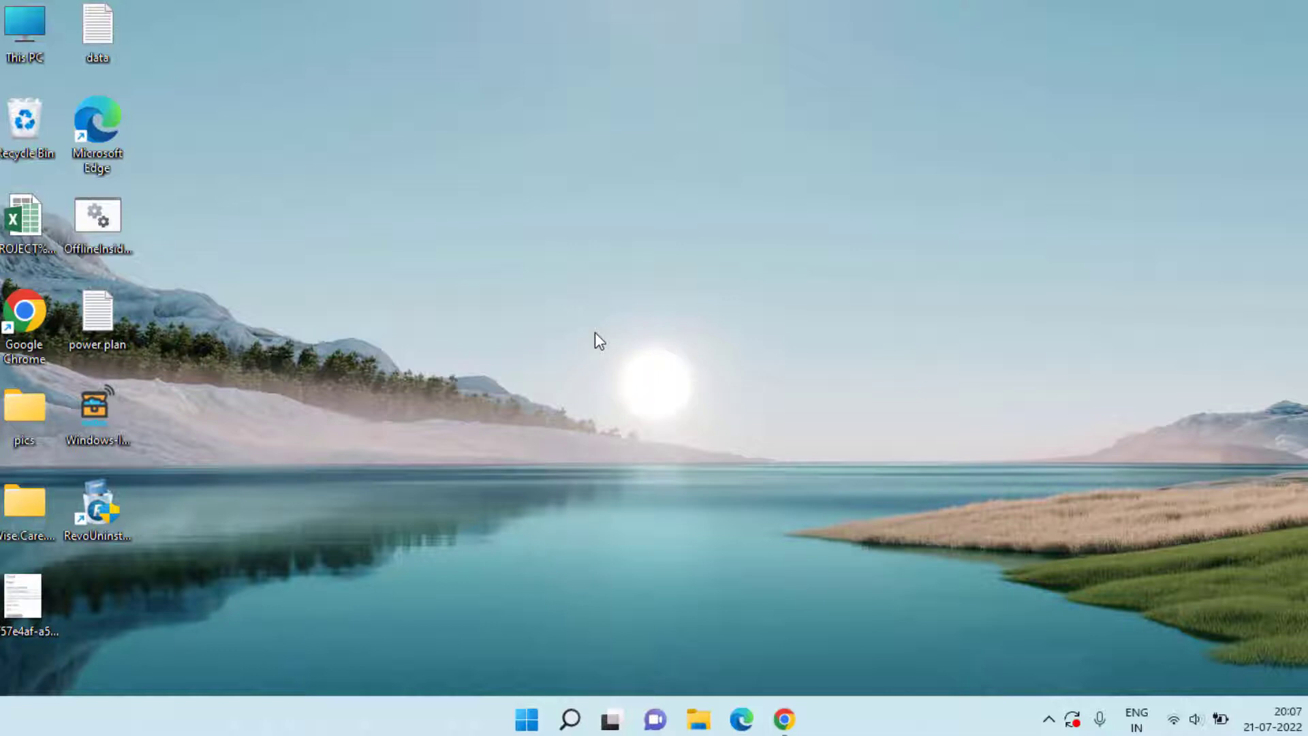
- Open Settings to Windows Update, review the seven pending downloads, and close it
key(super+i)
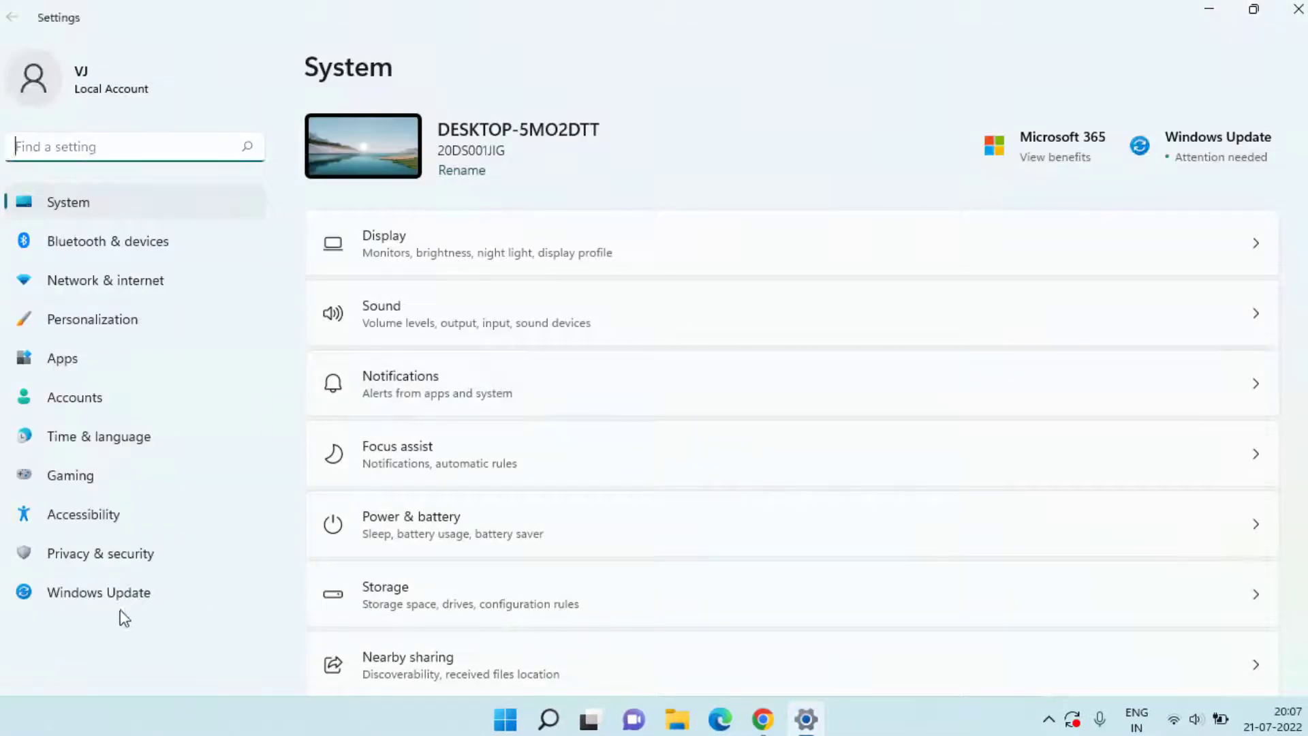
click(93, 598)
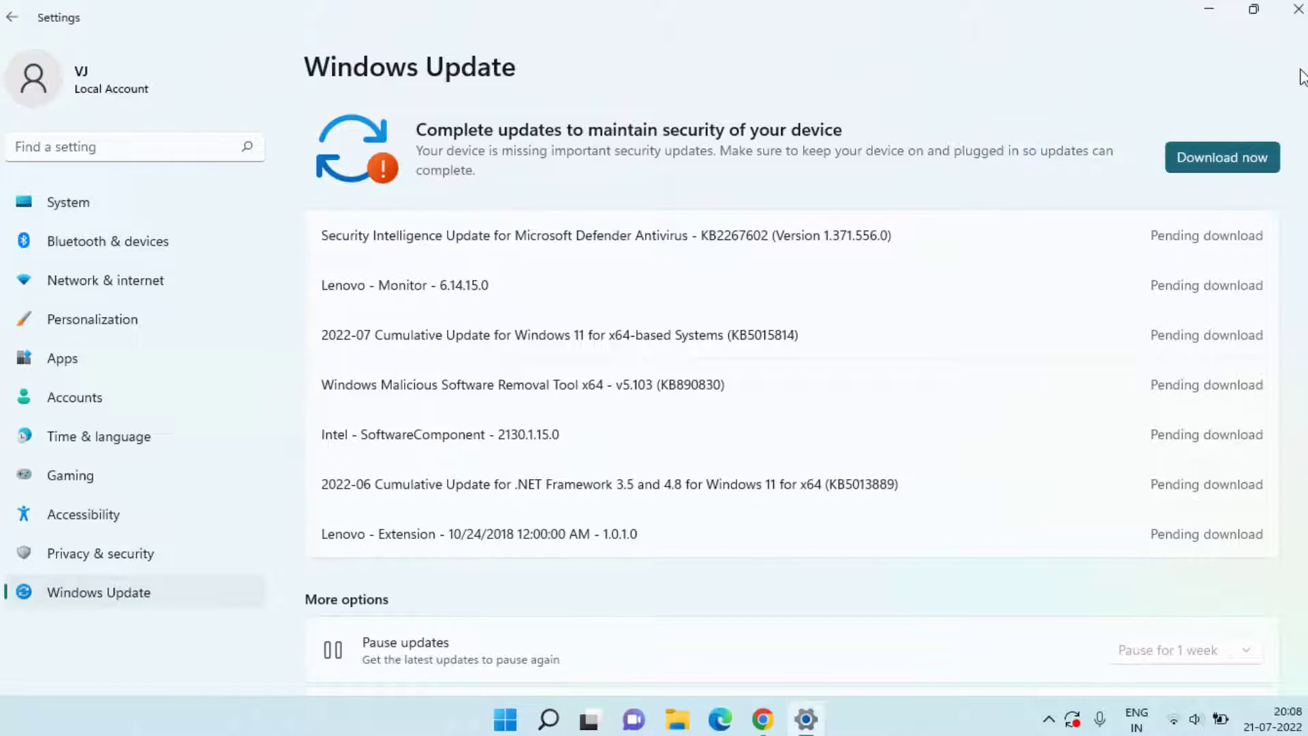
click(1298, 9)
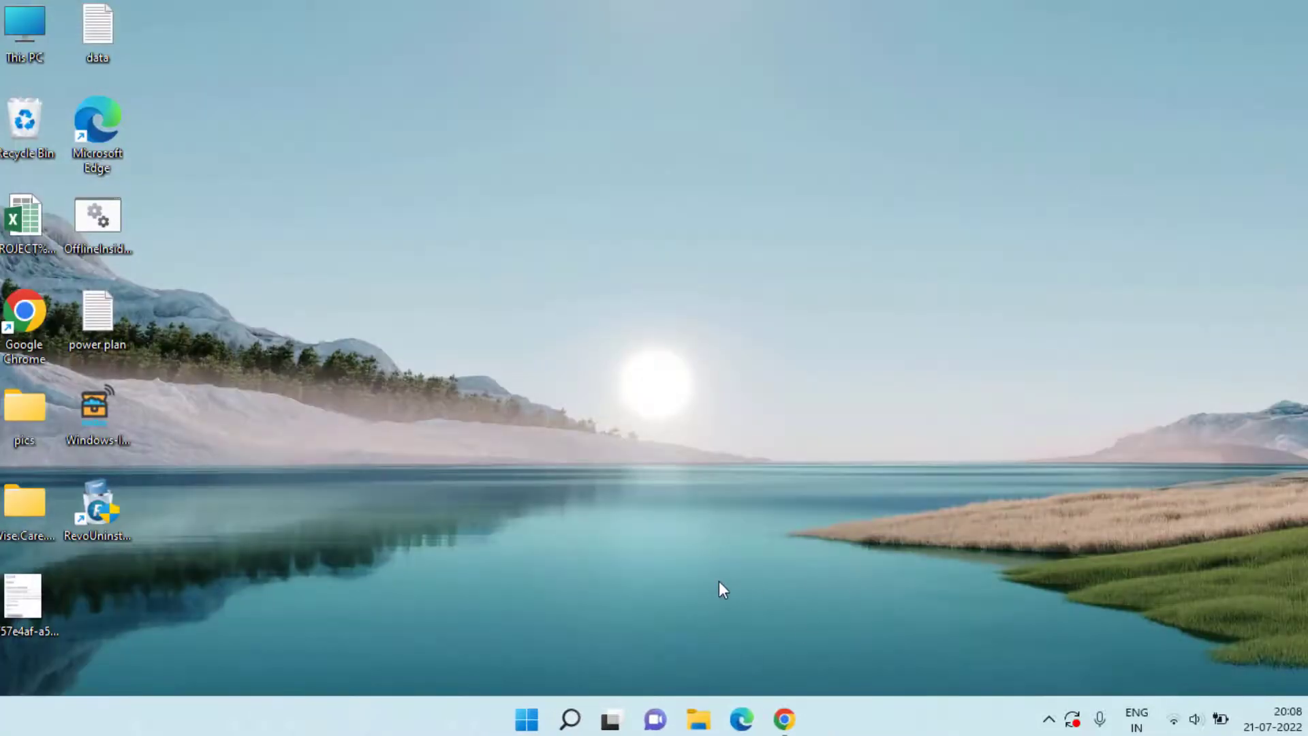
- Launch Microsoft Store from a Start search for 'store'
key(super)
text(store)
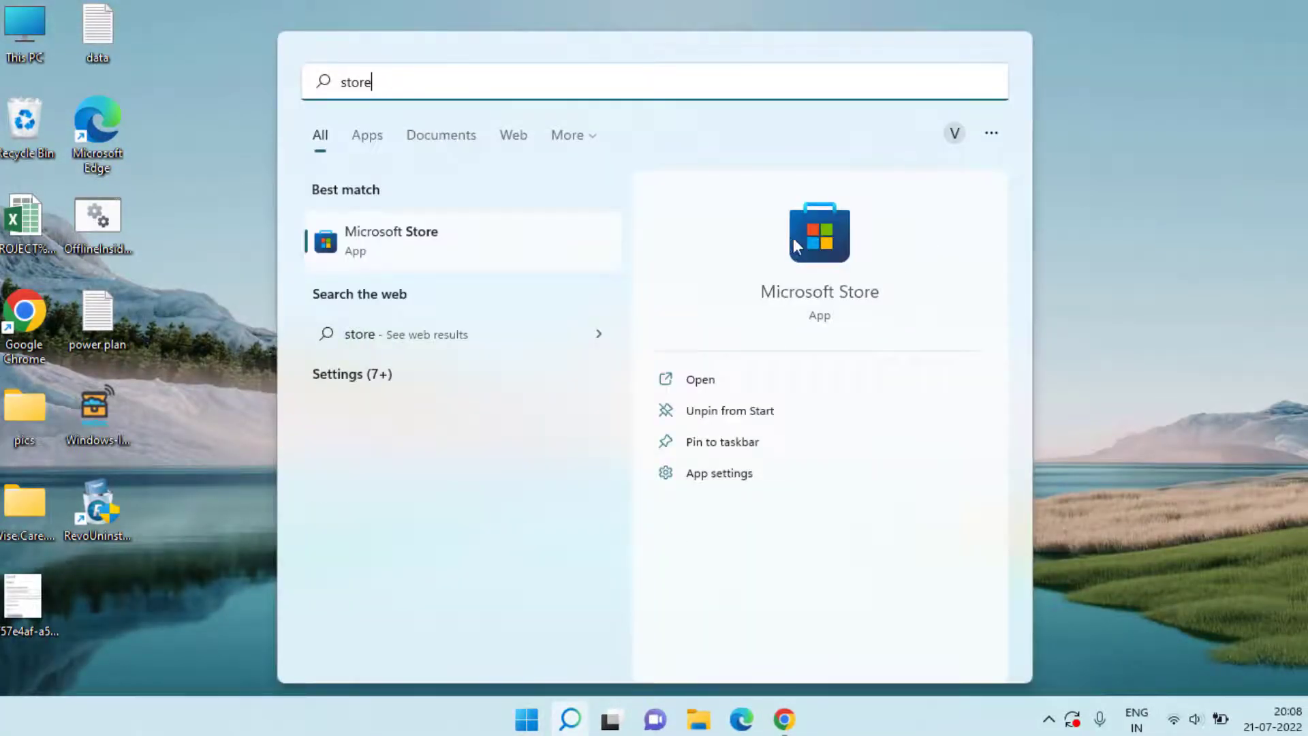
click(791, 238)
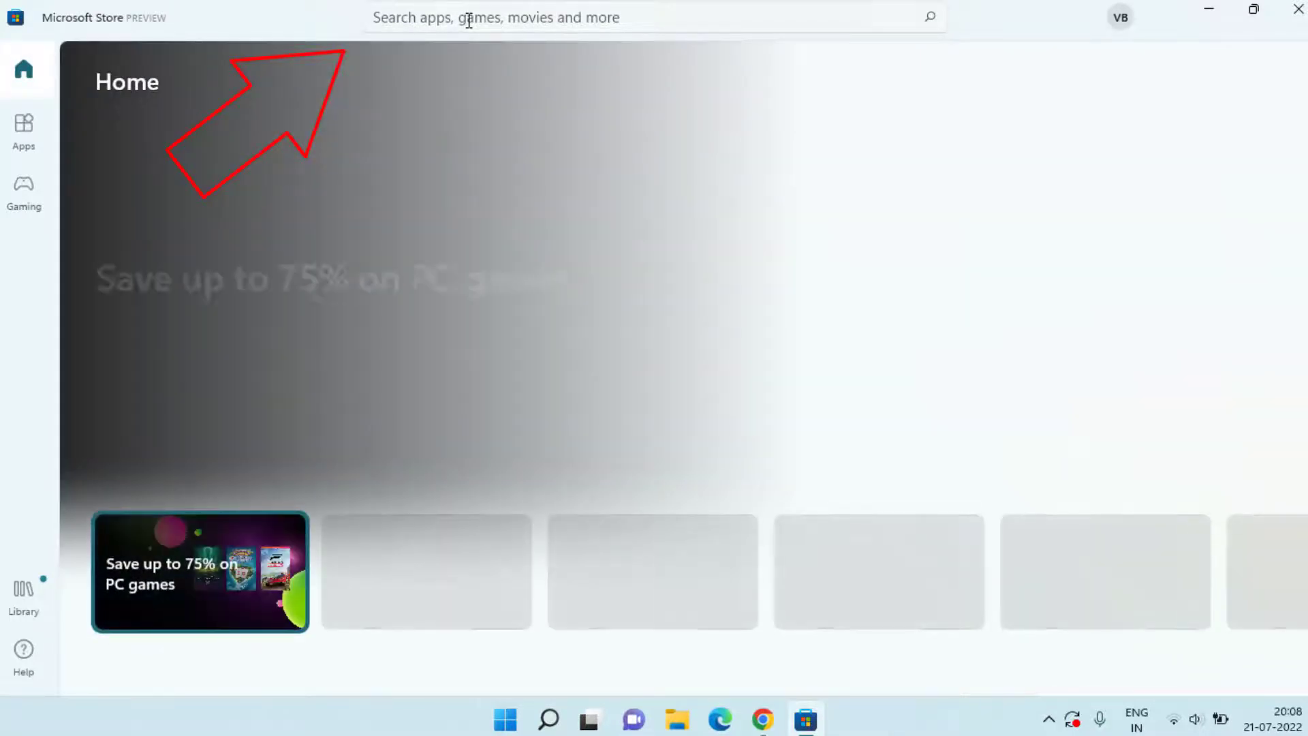
- Search the Store for 'xbox accessories' and install the Xbox Accessories app
click(469, 20)
text(xbox )
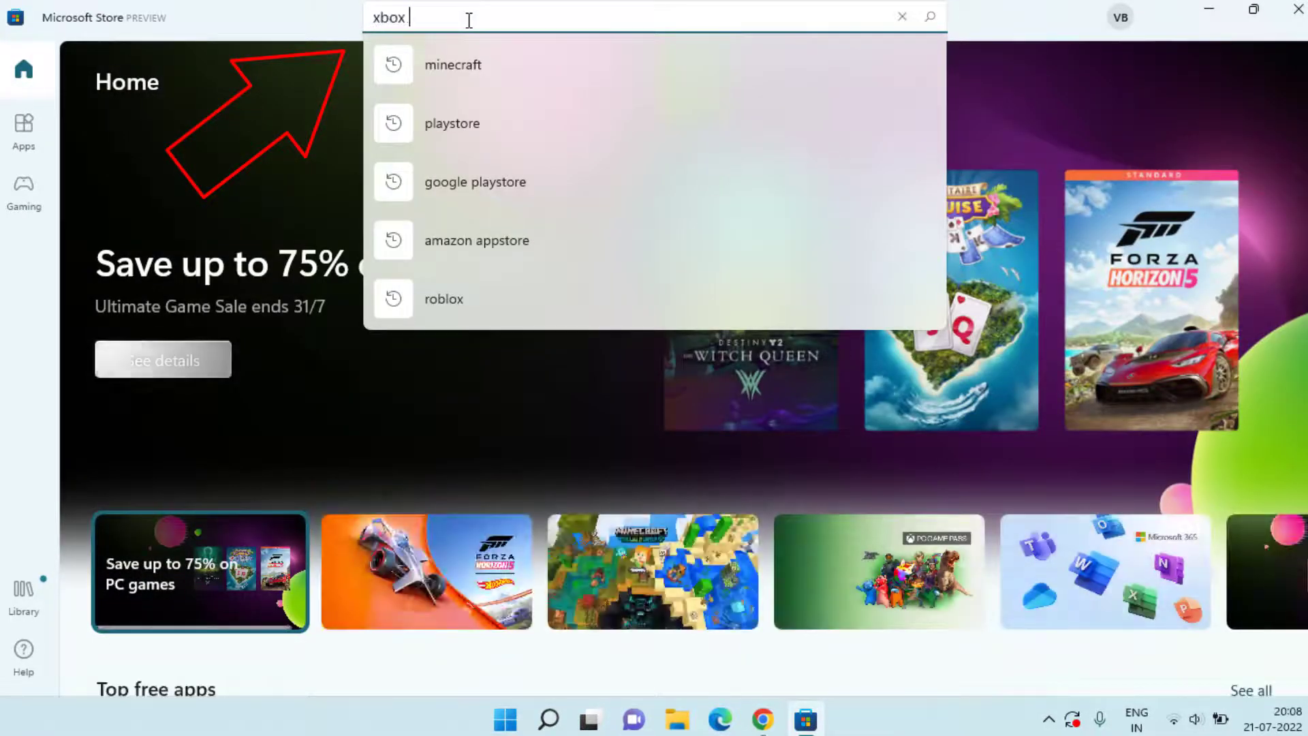
text(acc)
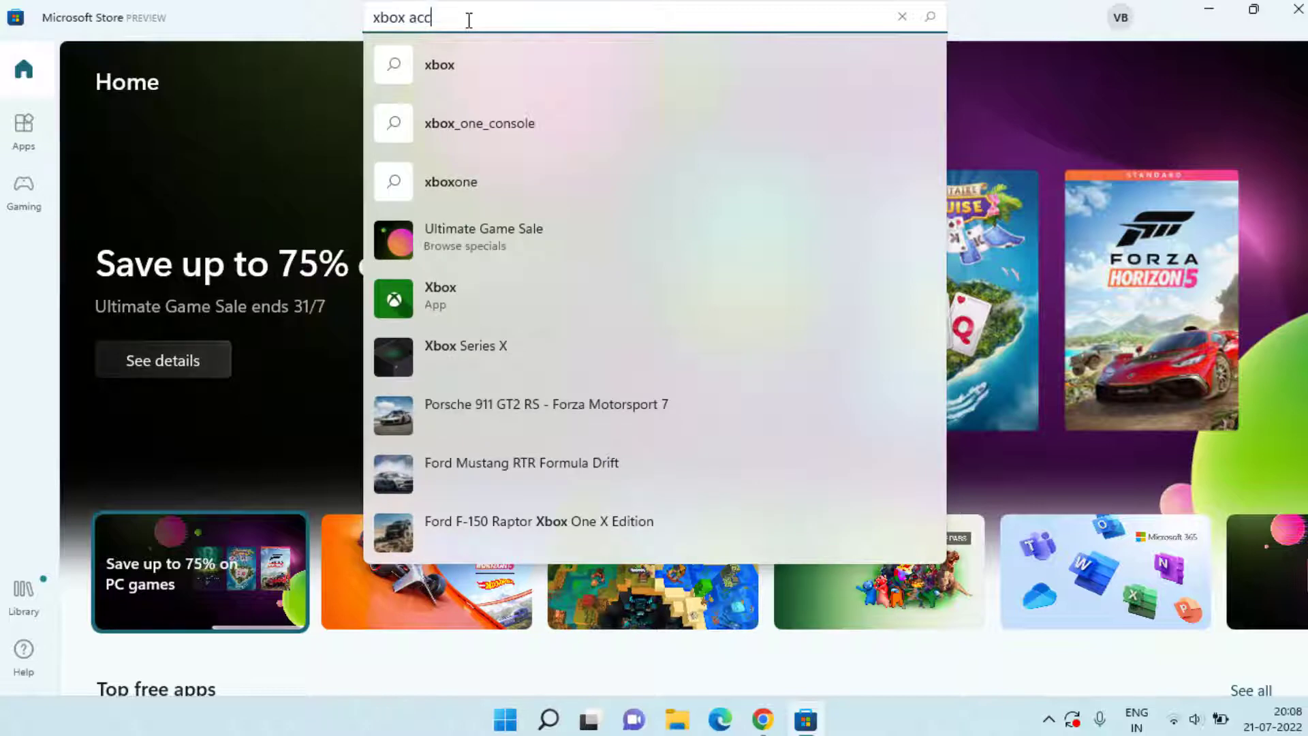
text(essories)
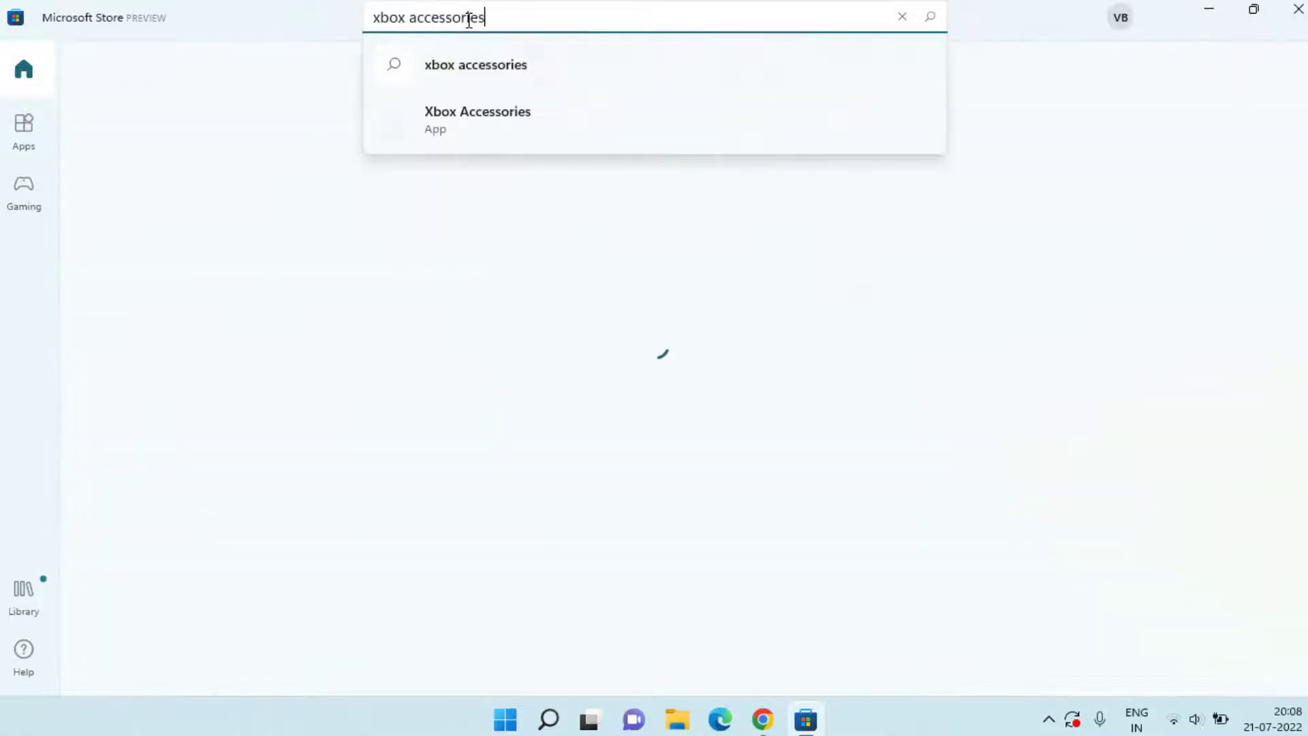
key(Return)
click(326, 252)
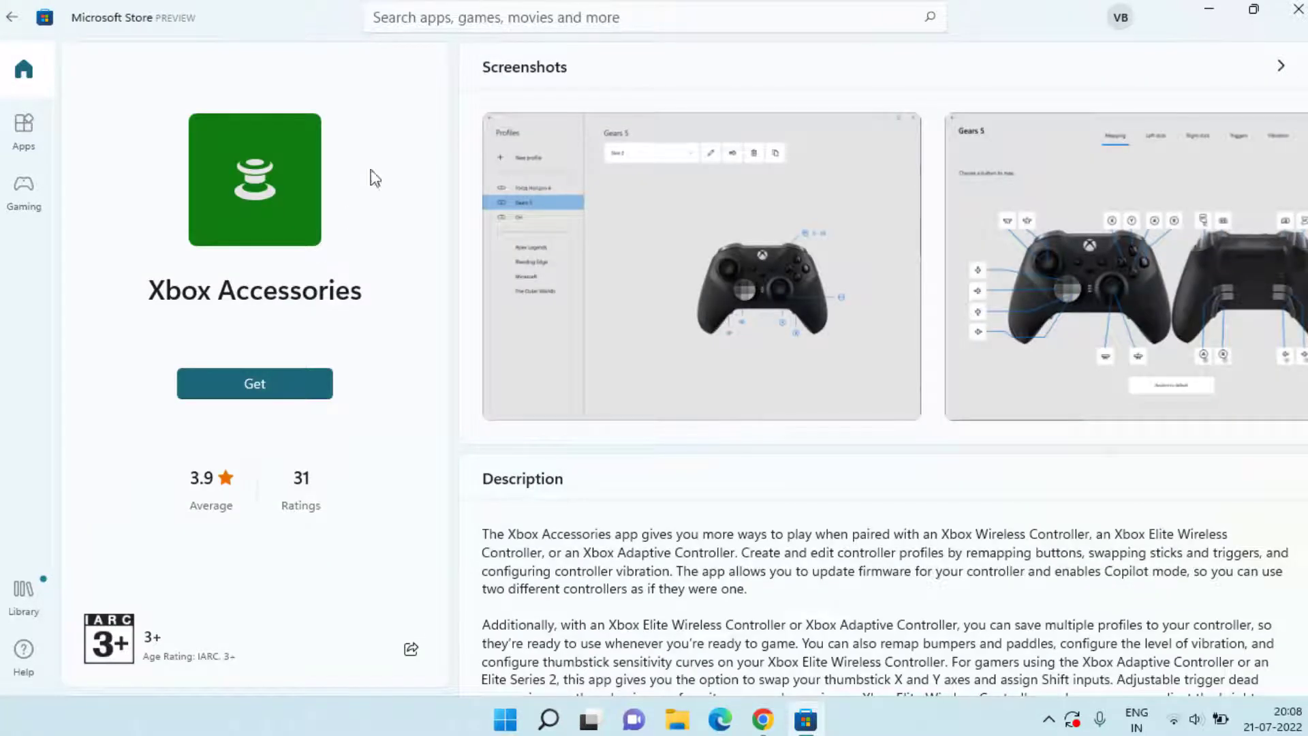
click(239, 390)
- Open Xbox Accessories from the Store page, view its Connect a device screen, then close it
click(253, 392)
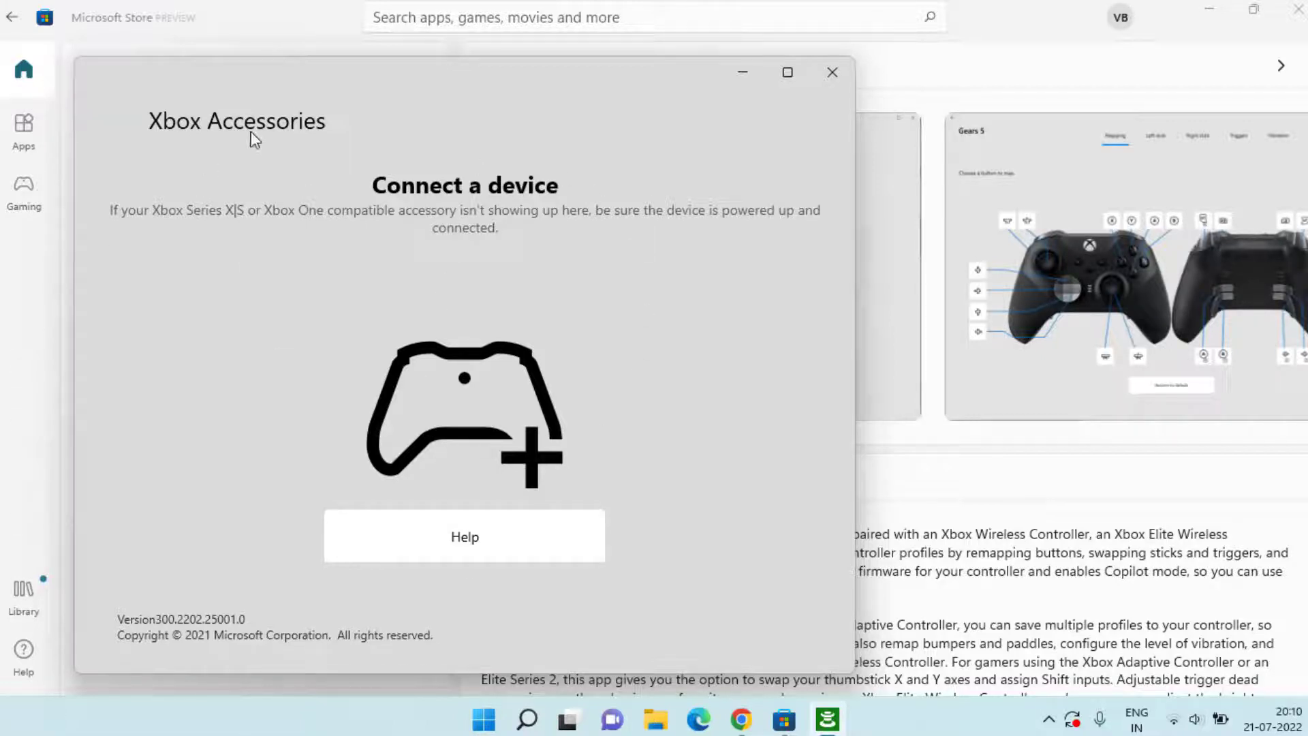
click(832, 72)
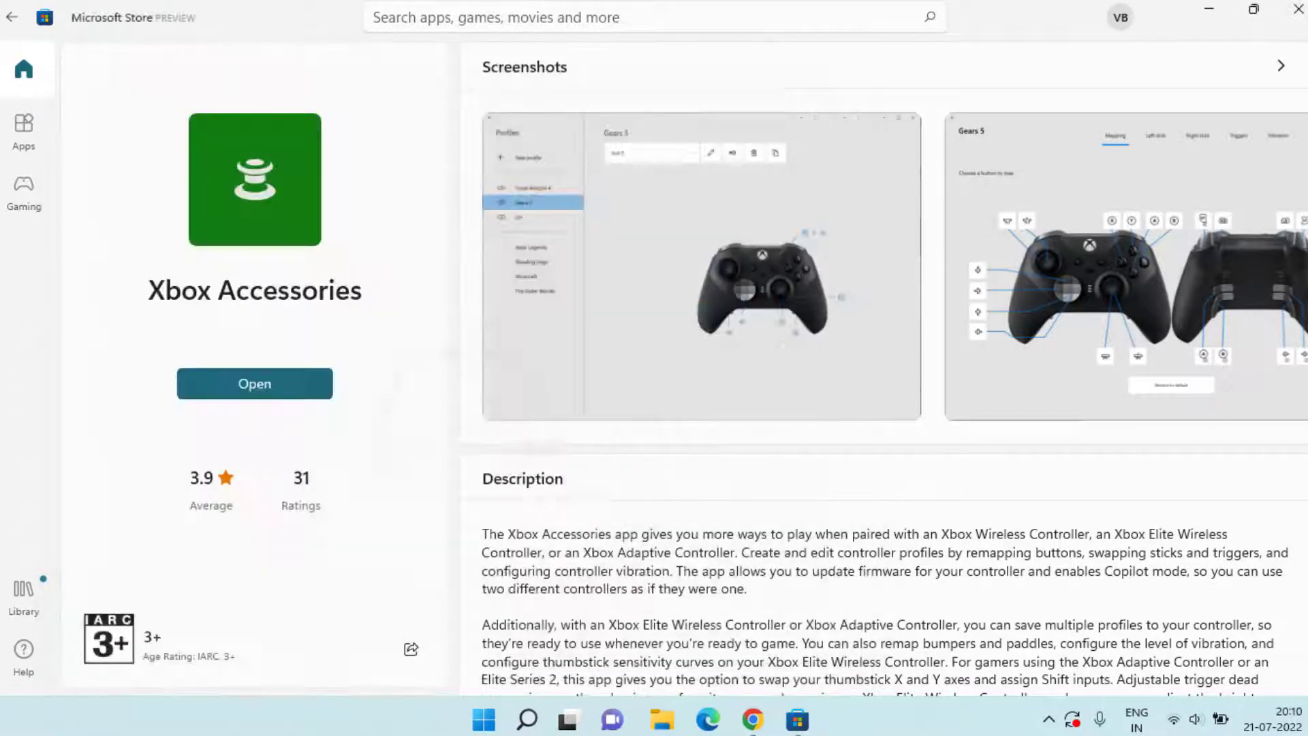
- Minimize the Store and open the Services console through the Run dialog
click(1209, 10)
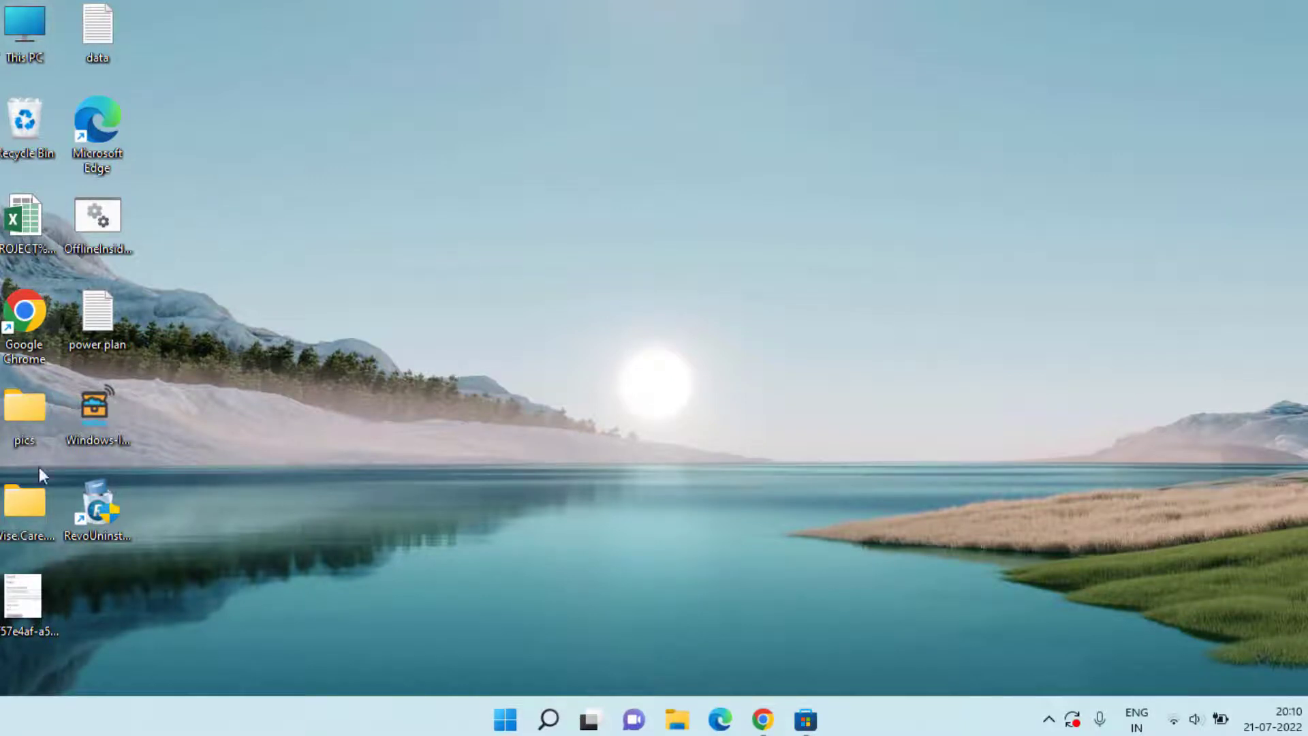
key(super)
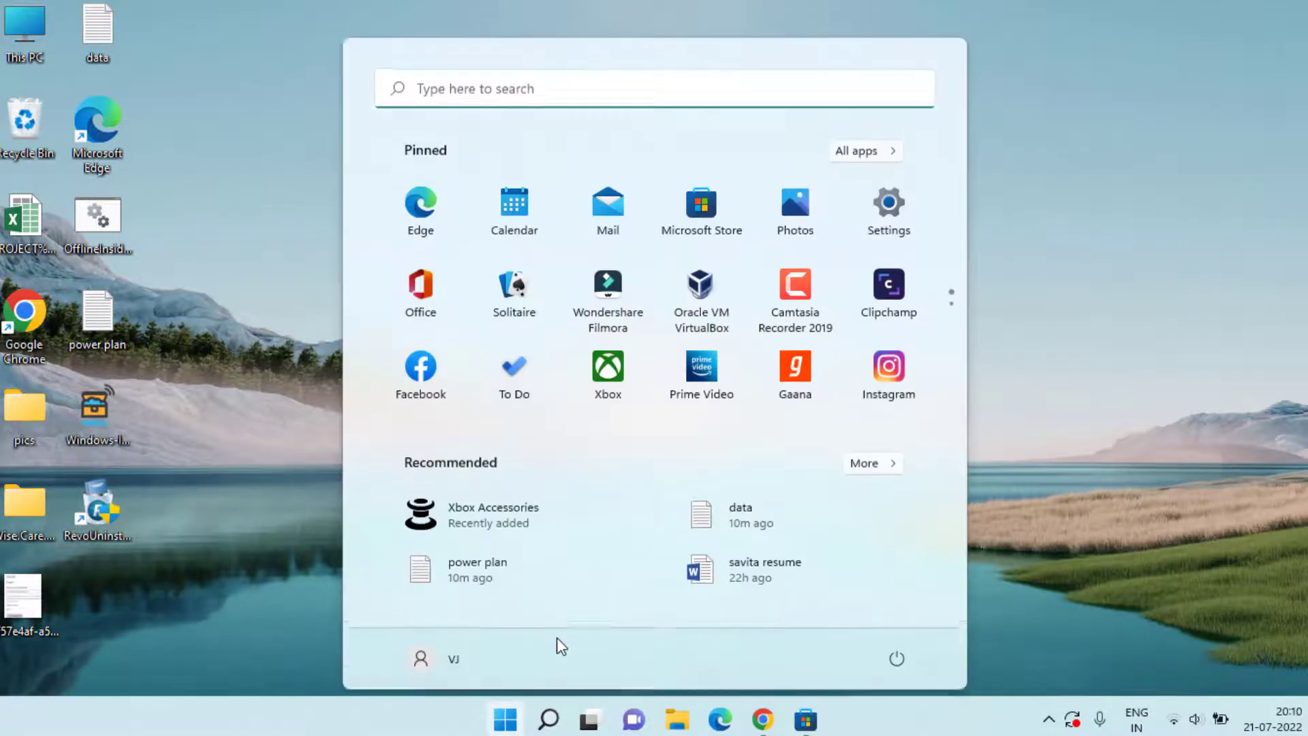
text(run)
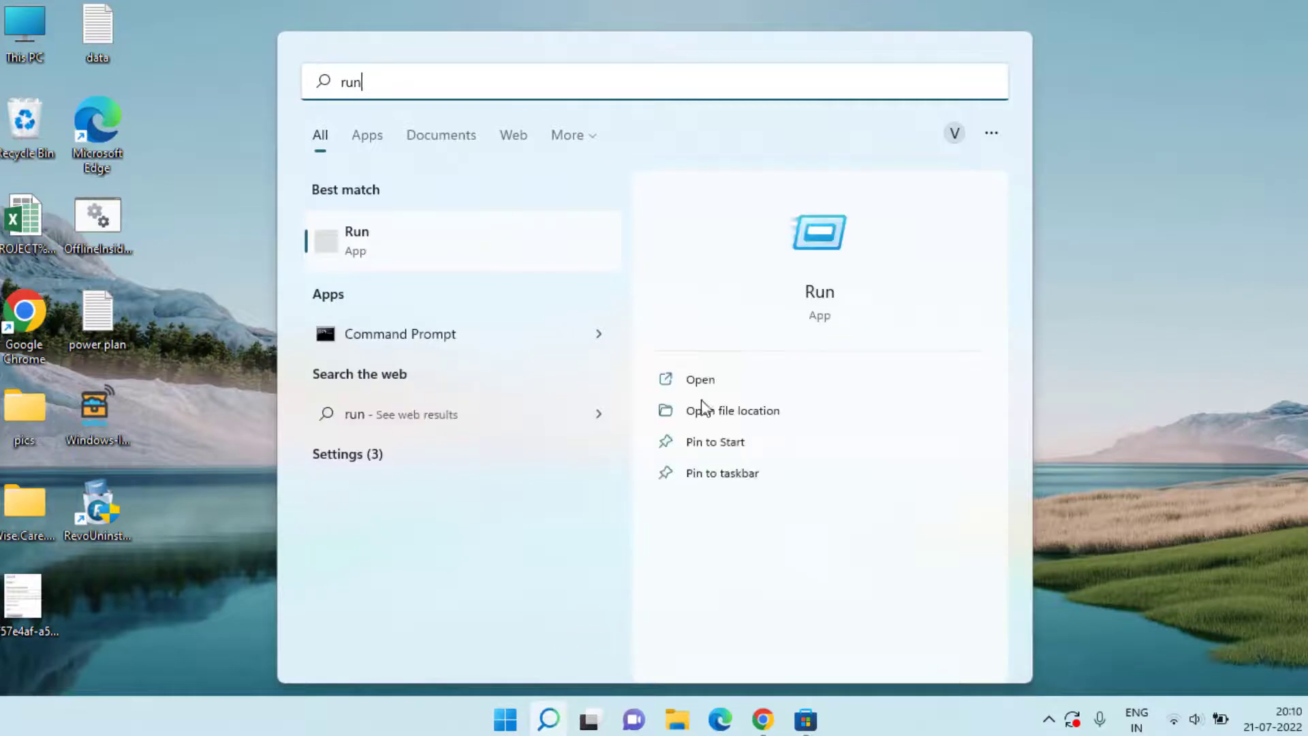
click(818, 269)
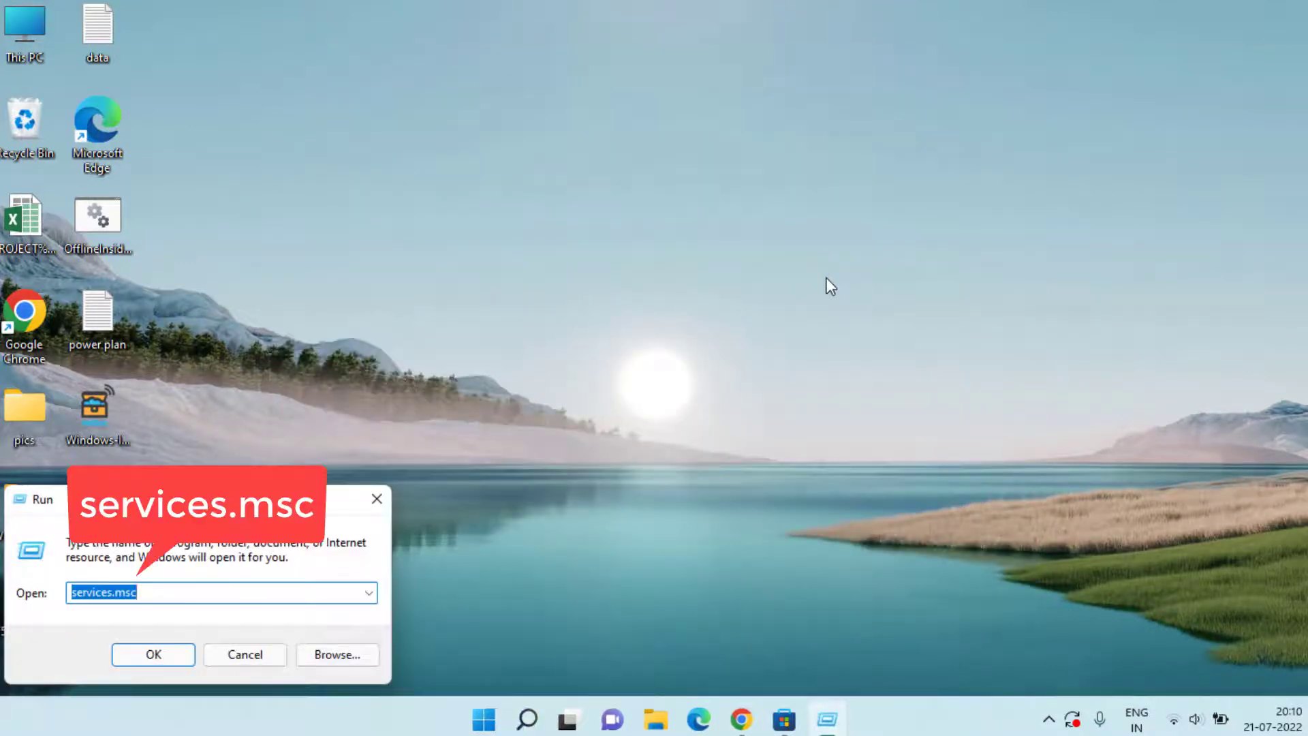
key(End)
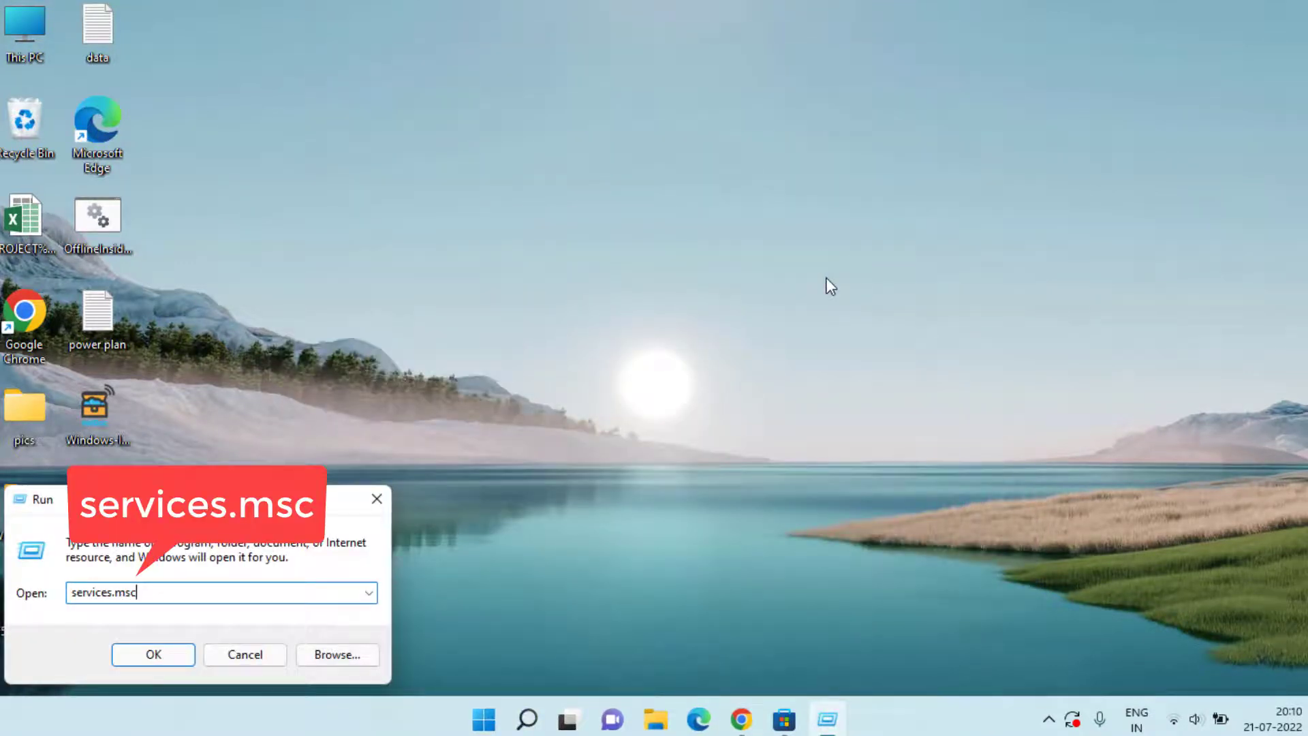
key(Return)
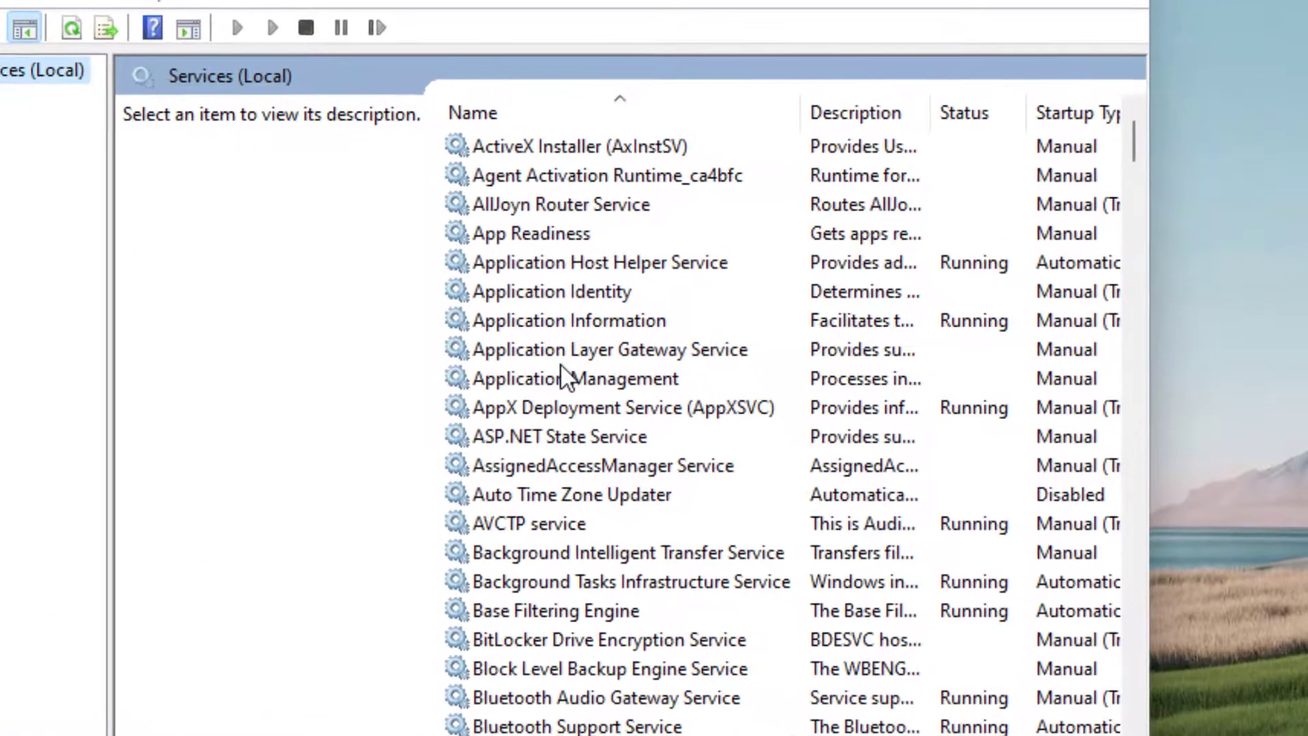
- Set Device Association Service's startup type to Automatic, then cancel the Properties dialog unchanged
click(563, 377)
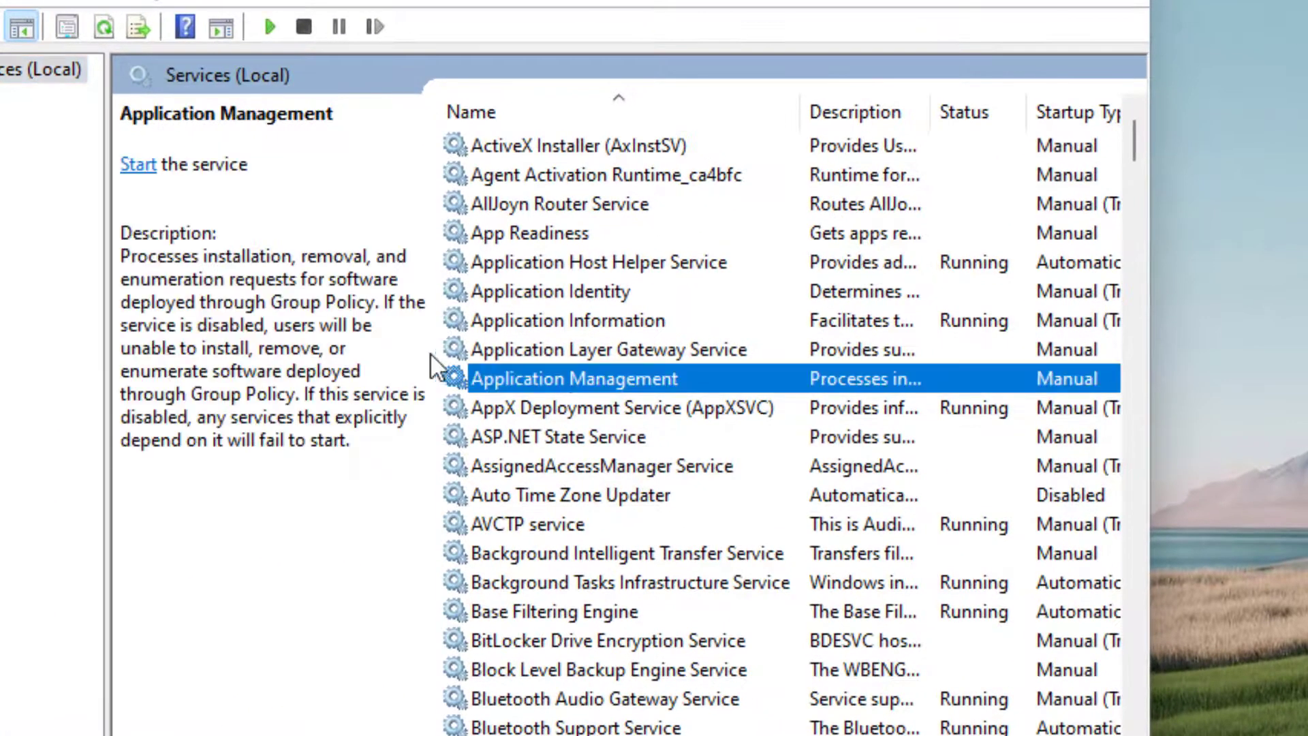
key(d)
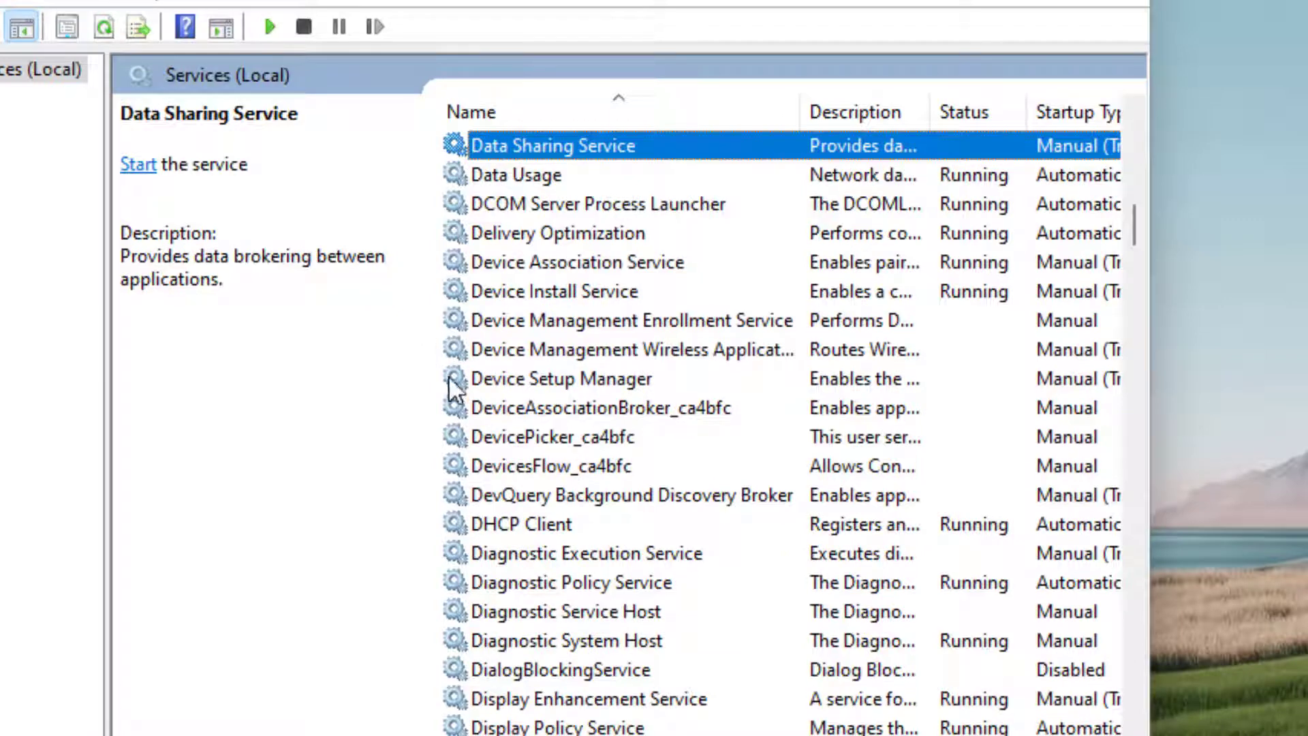
click(616, 263)
double_click(610, 269)
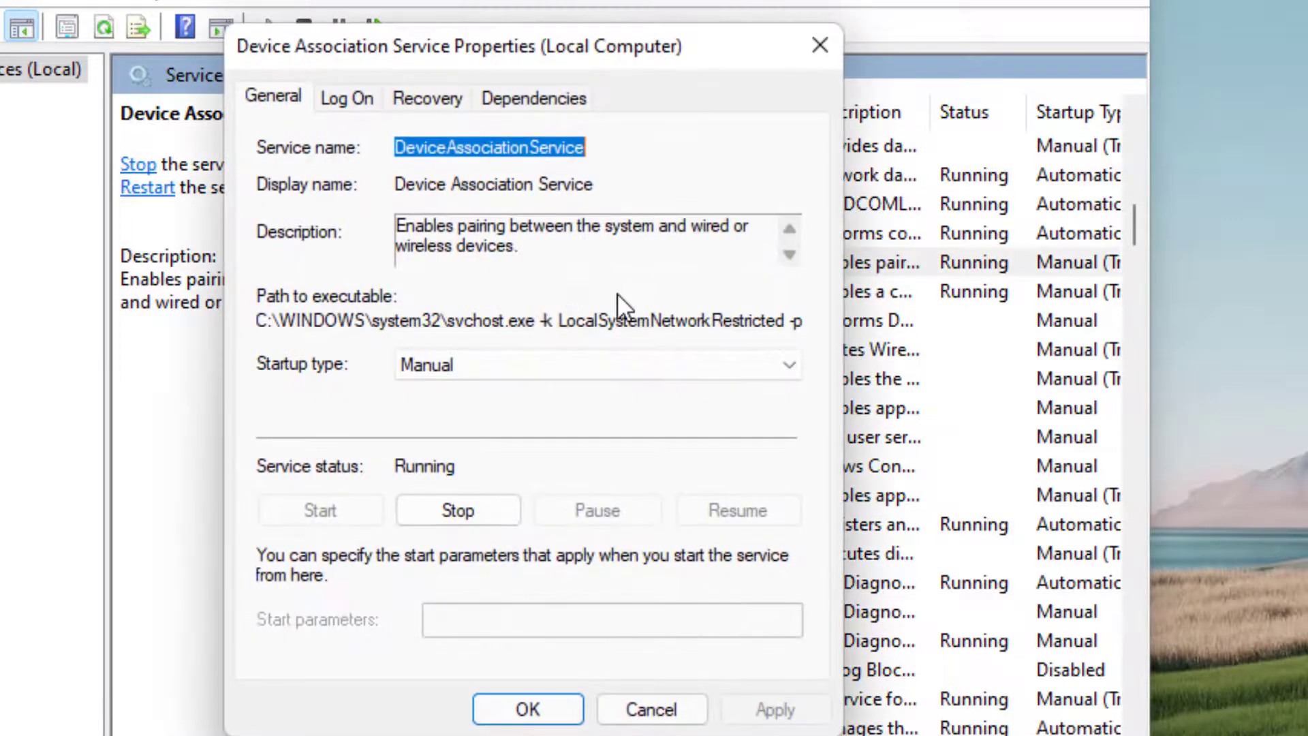
click(468, 365)
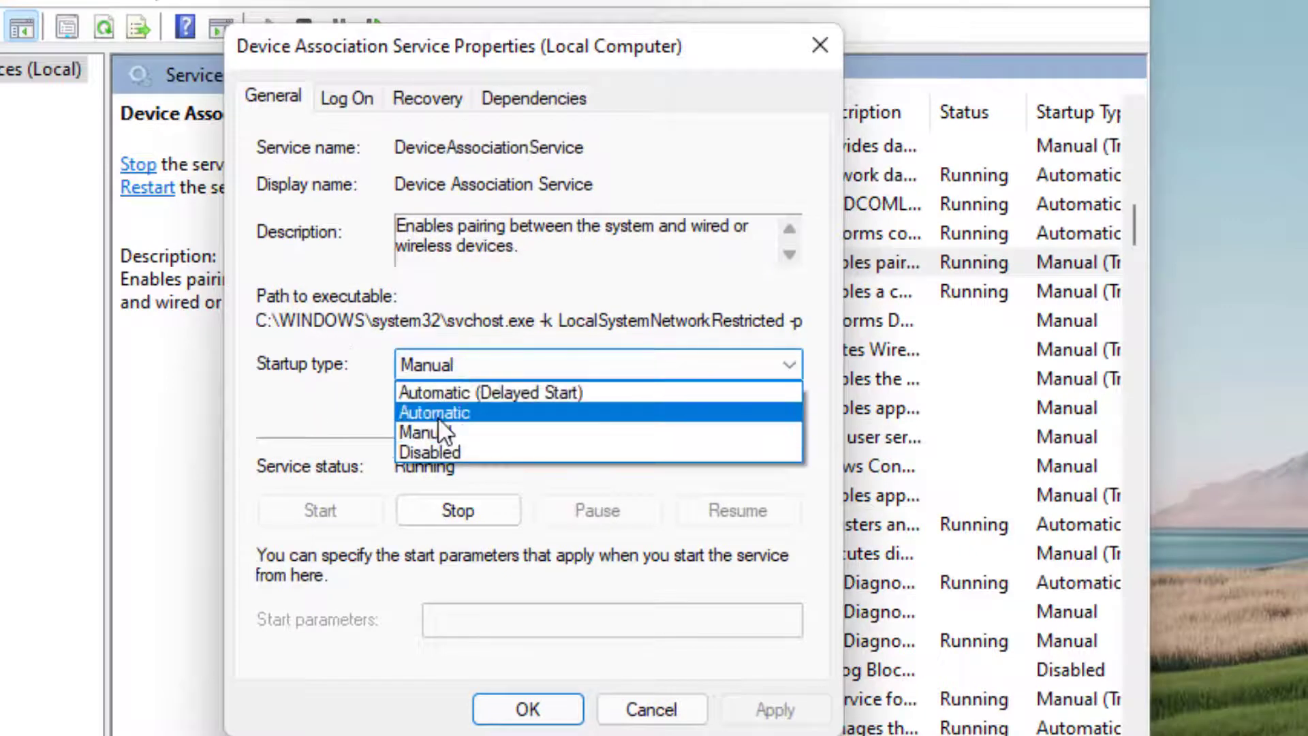
click(477, 412)
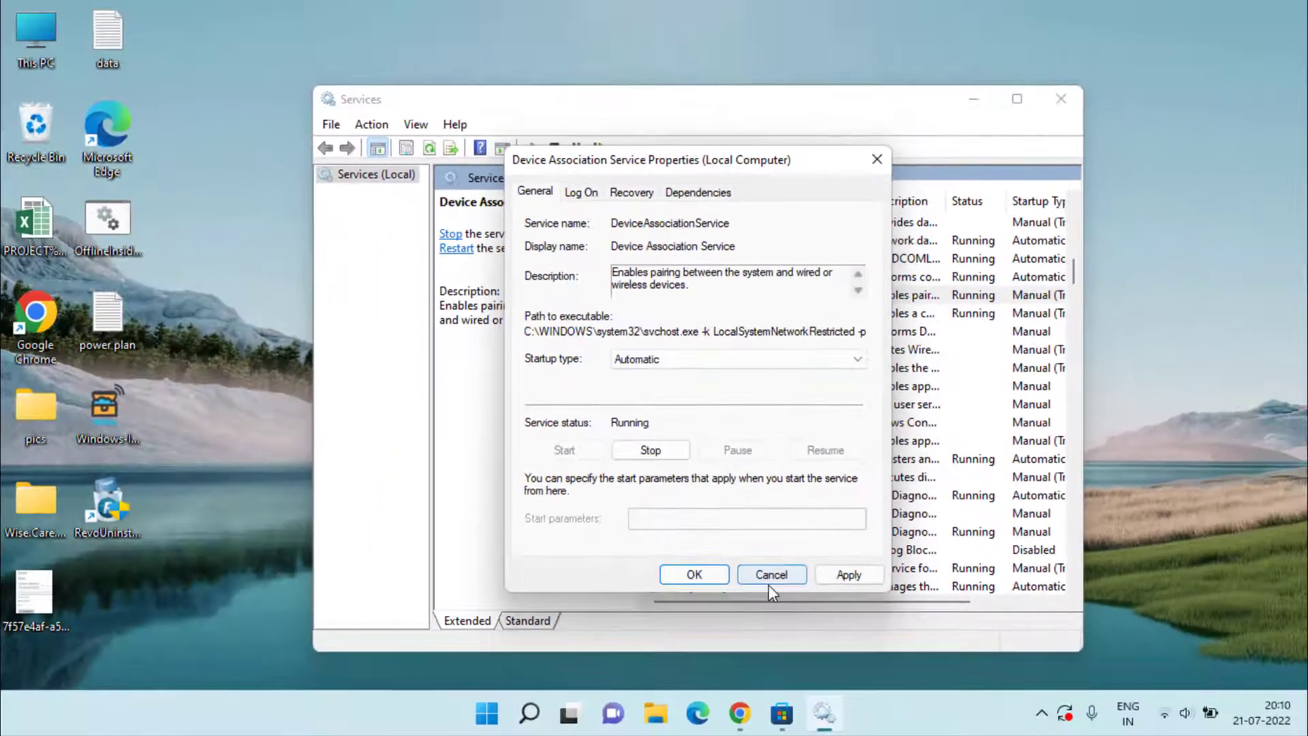
click(770, 581)
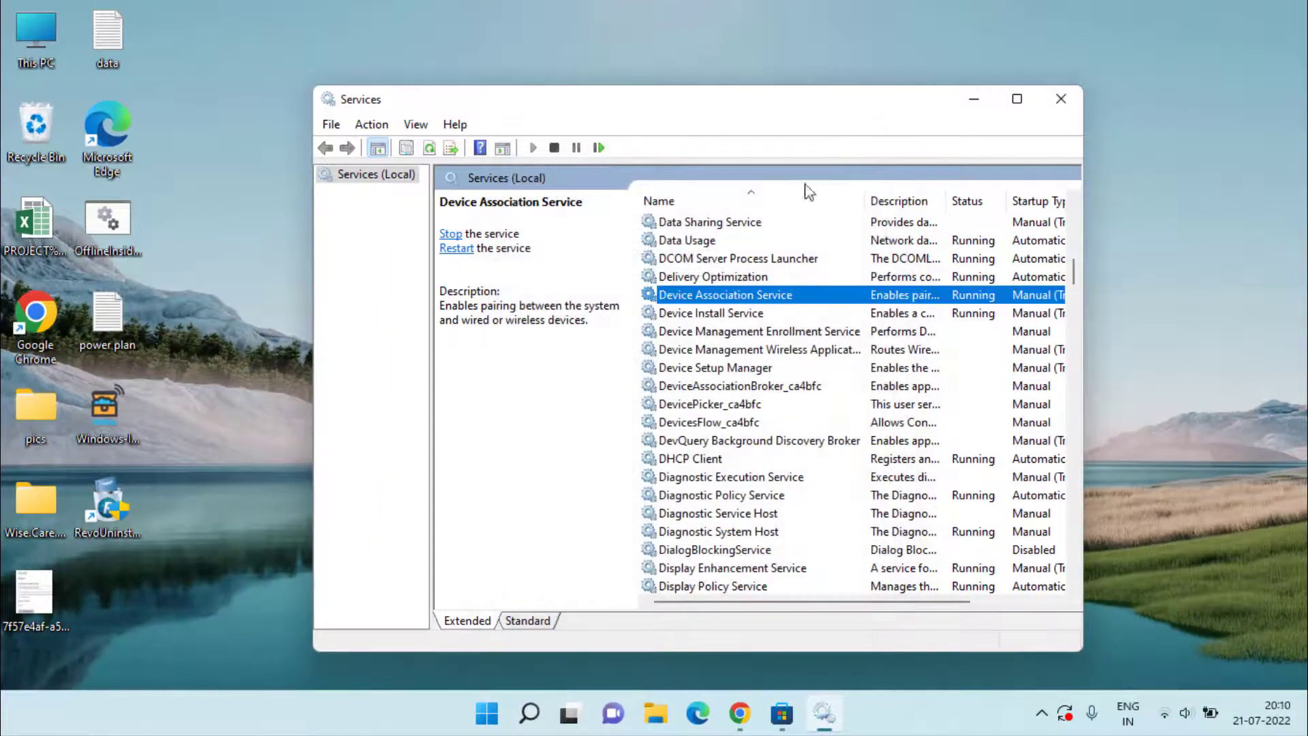
- Close Services and open Device Manager with Human Interface Devices expanded and HID-compliant device selected
click(1065, 110)
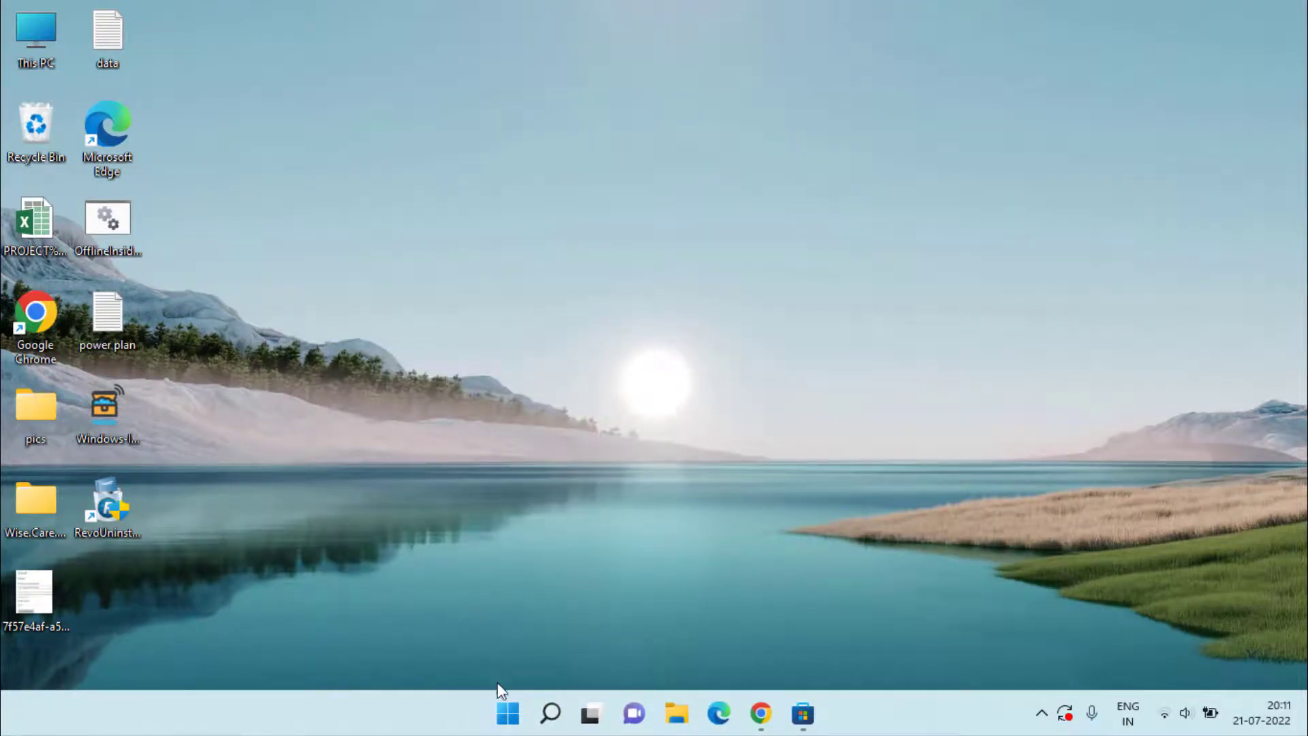
right_click(504, 711)
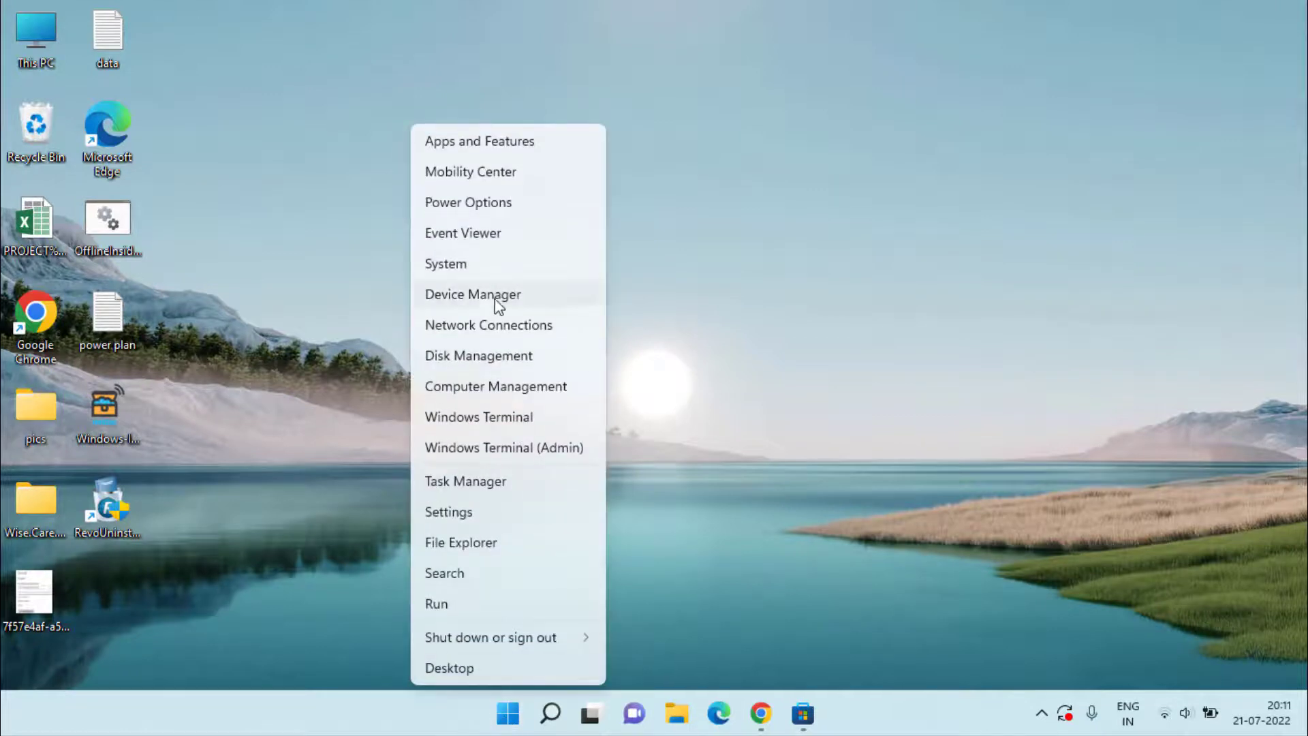
click(532, 306)
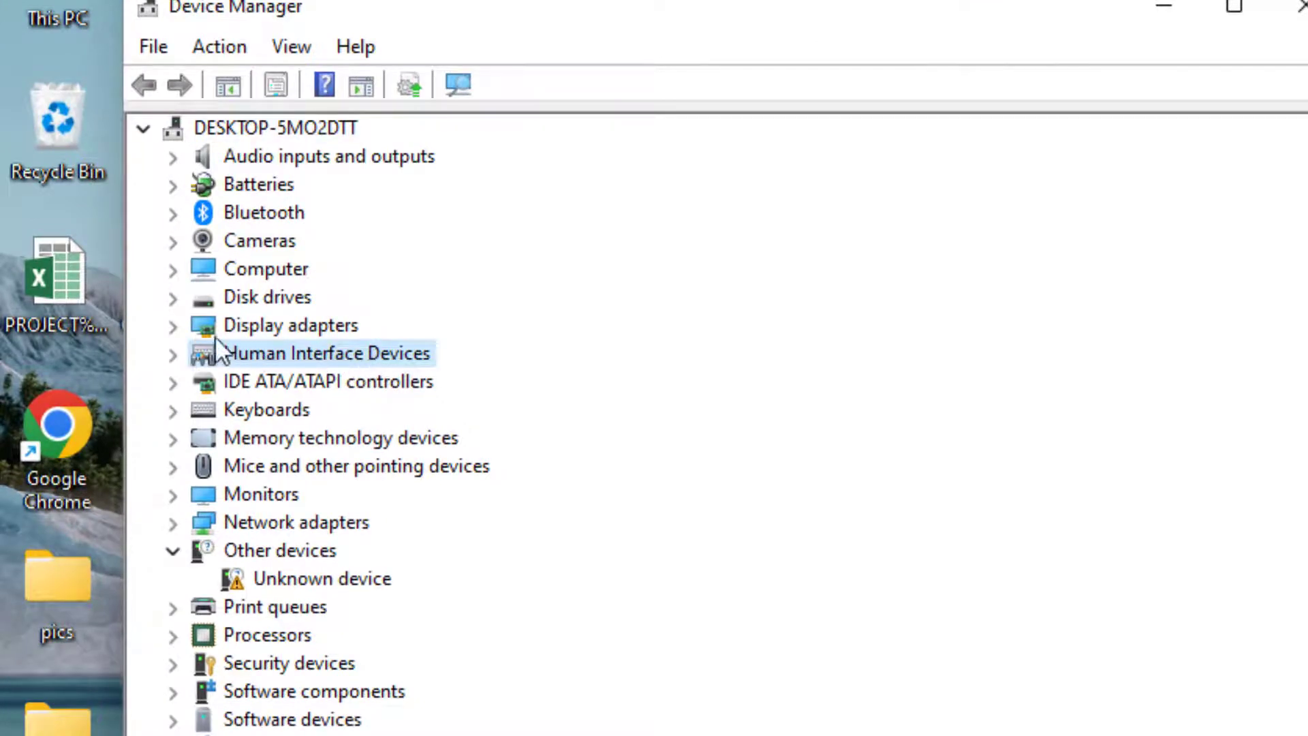
click(175, 357)
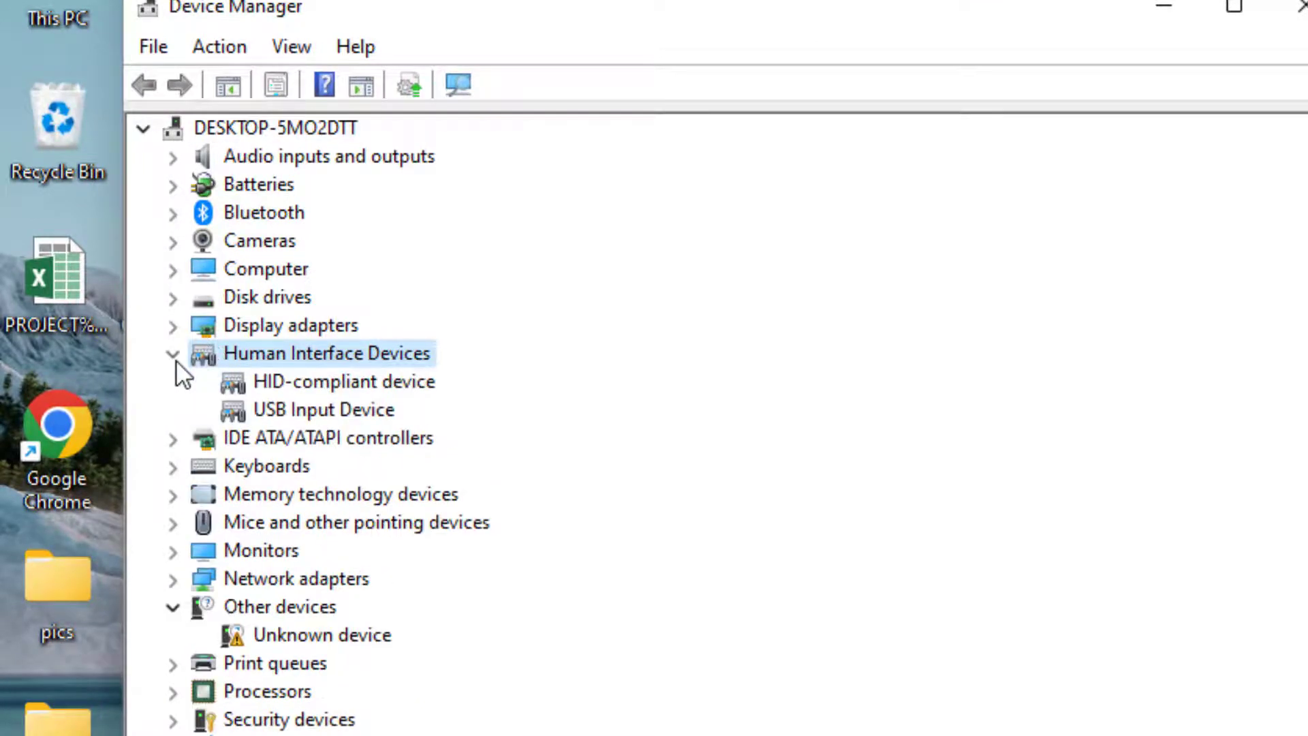
click(379, 385)
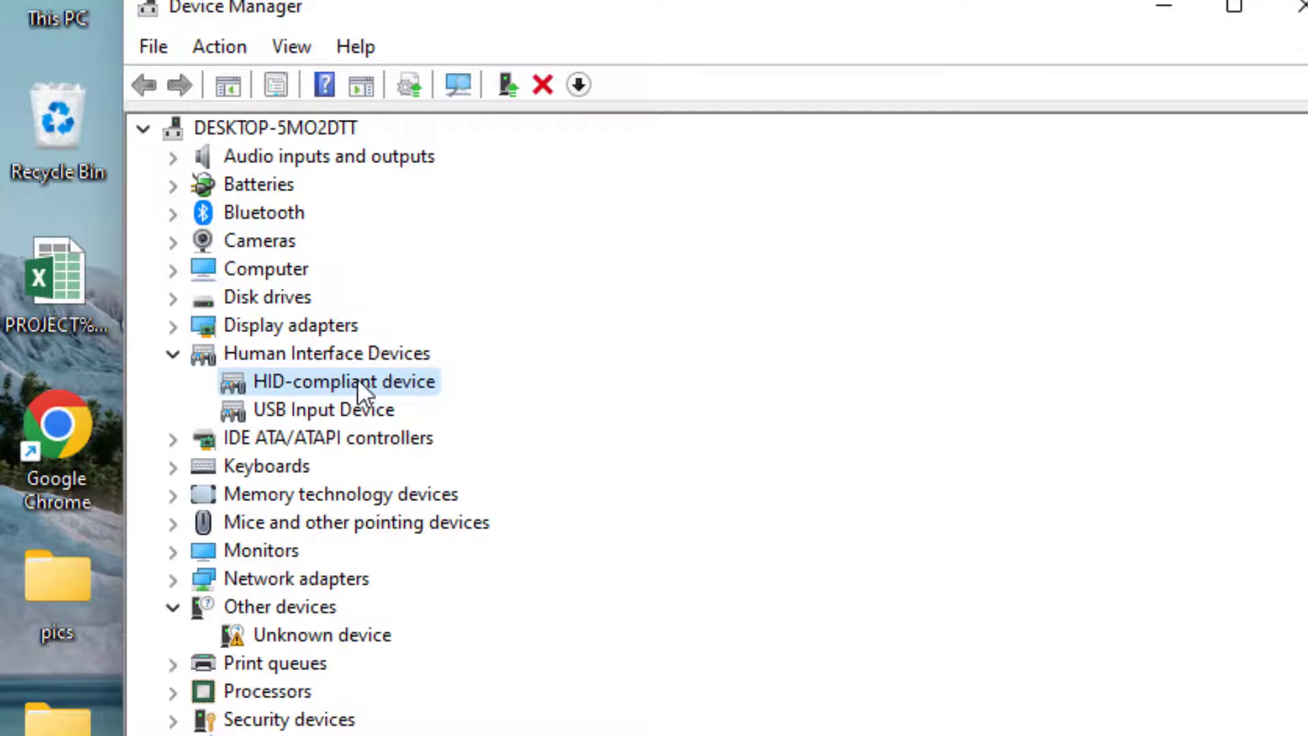
- Update the HID-compliant device driver by picking it from the computer's compatible drivers list
right_click(355, 379)
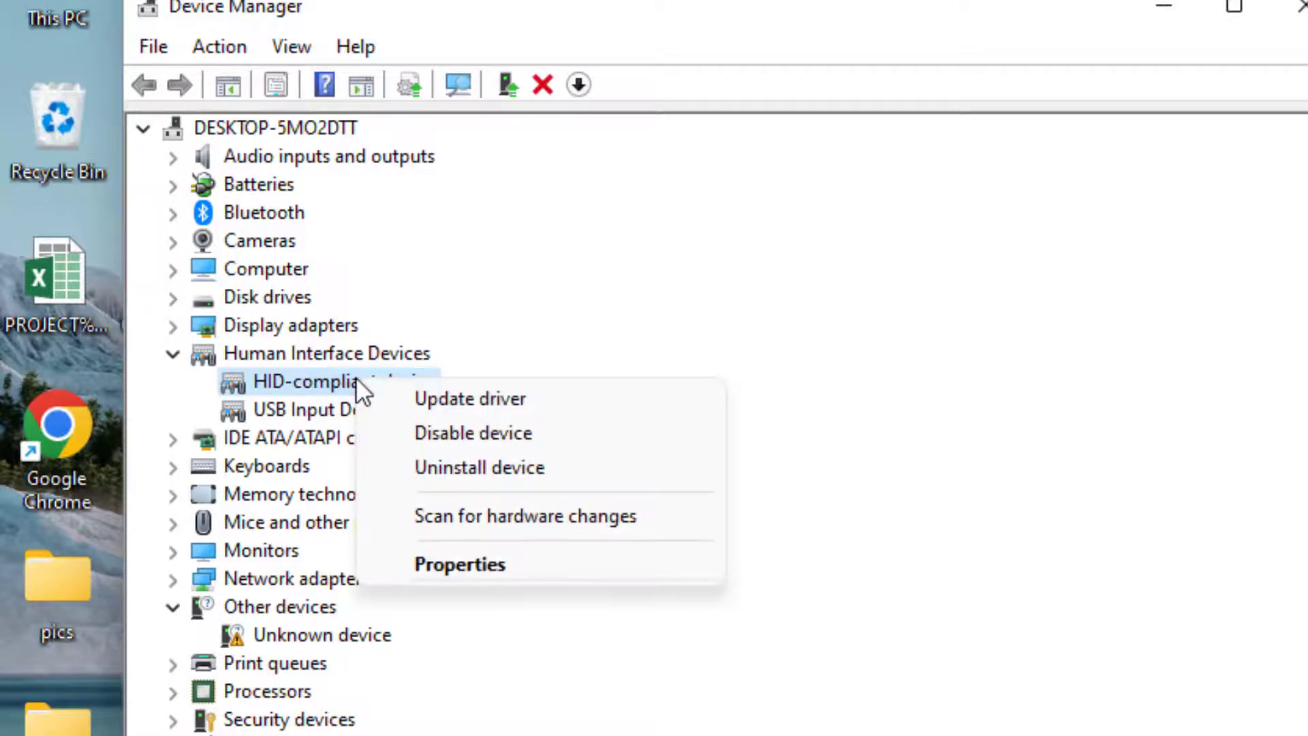
click(505, 398)
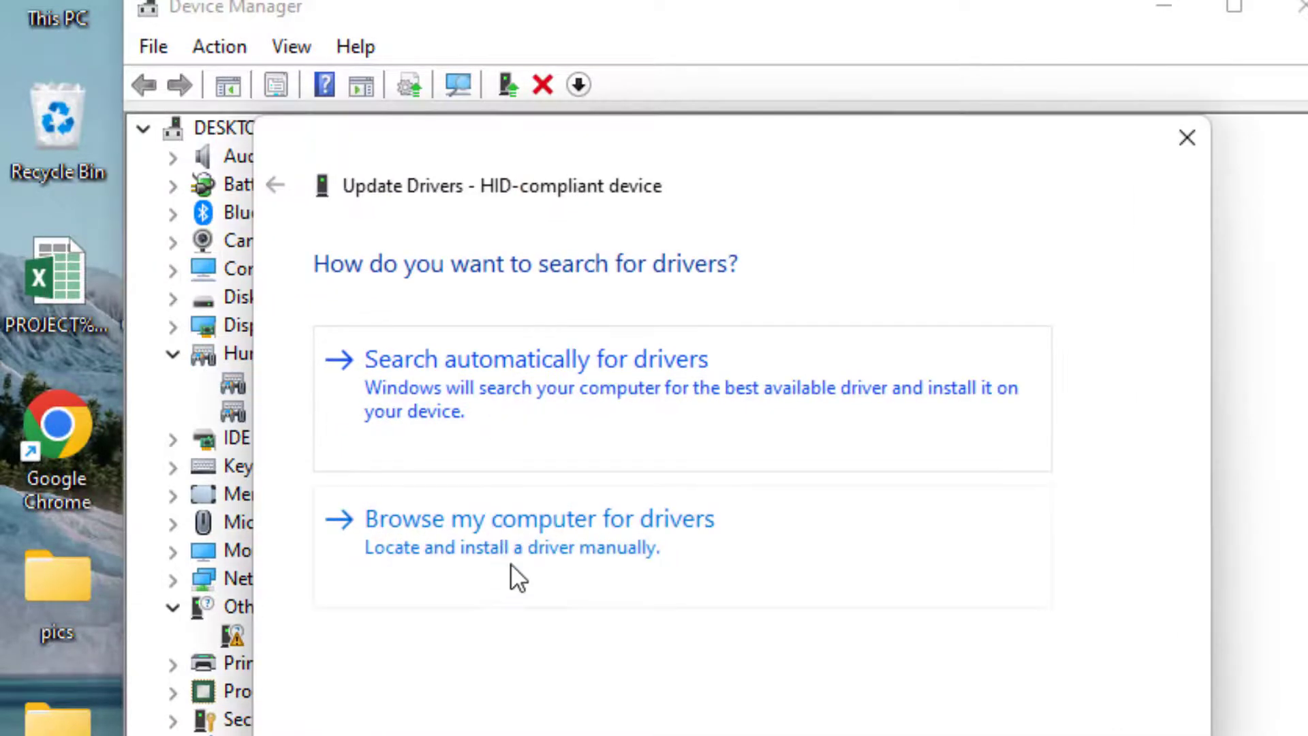
click(574, 544)
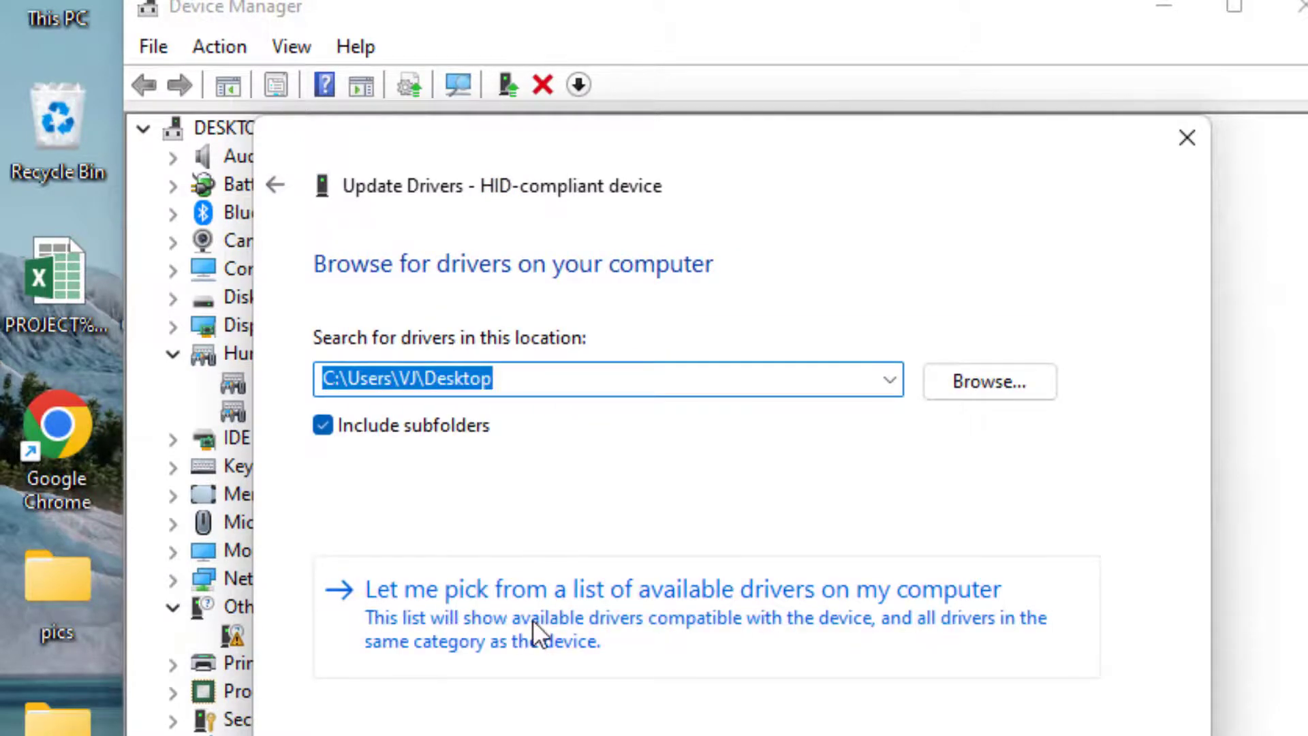
click(736, 619)
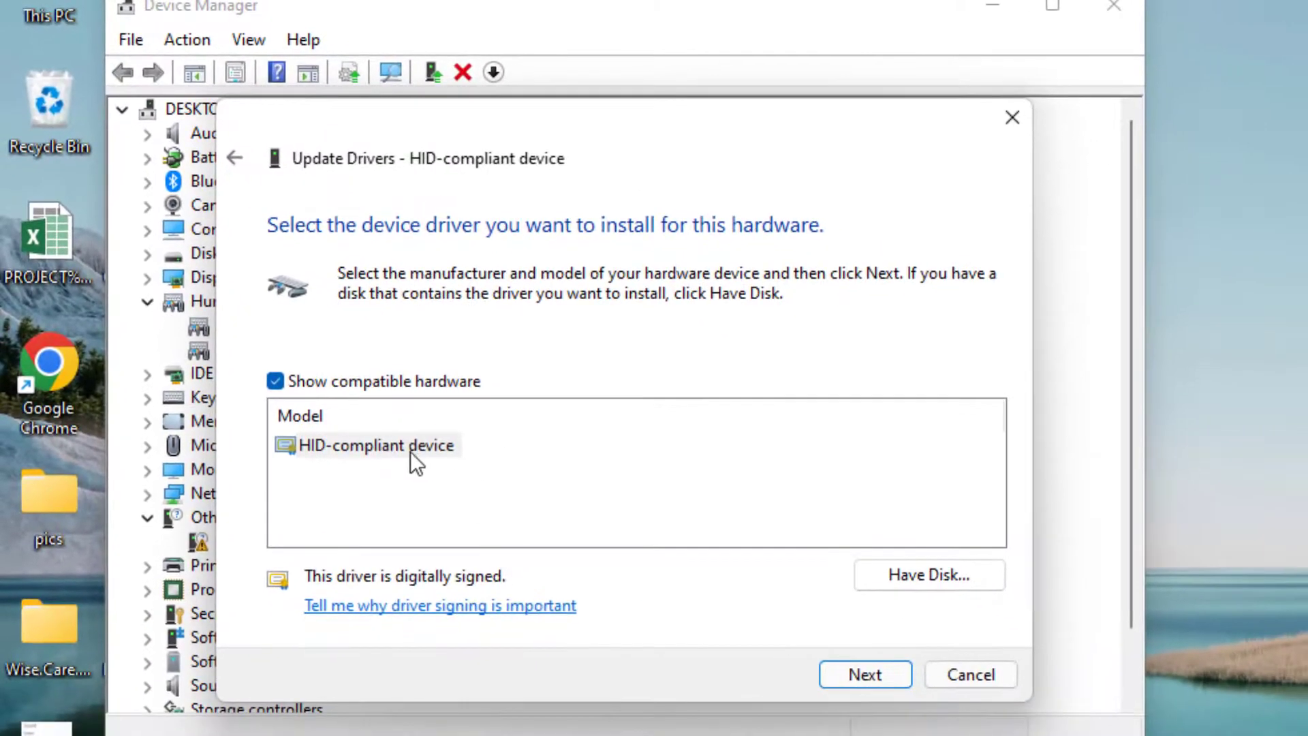
click(410, 451)
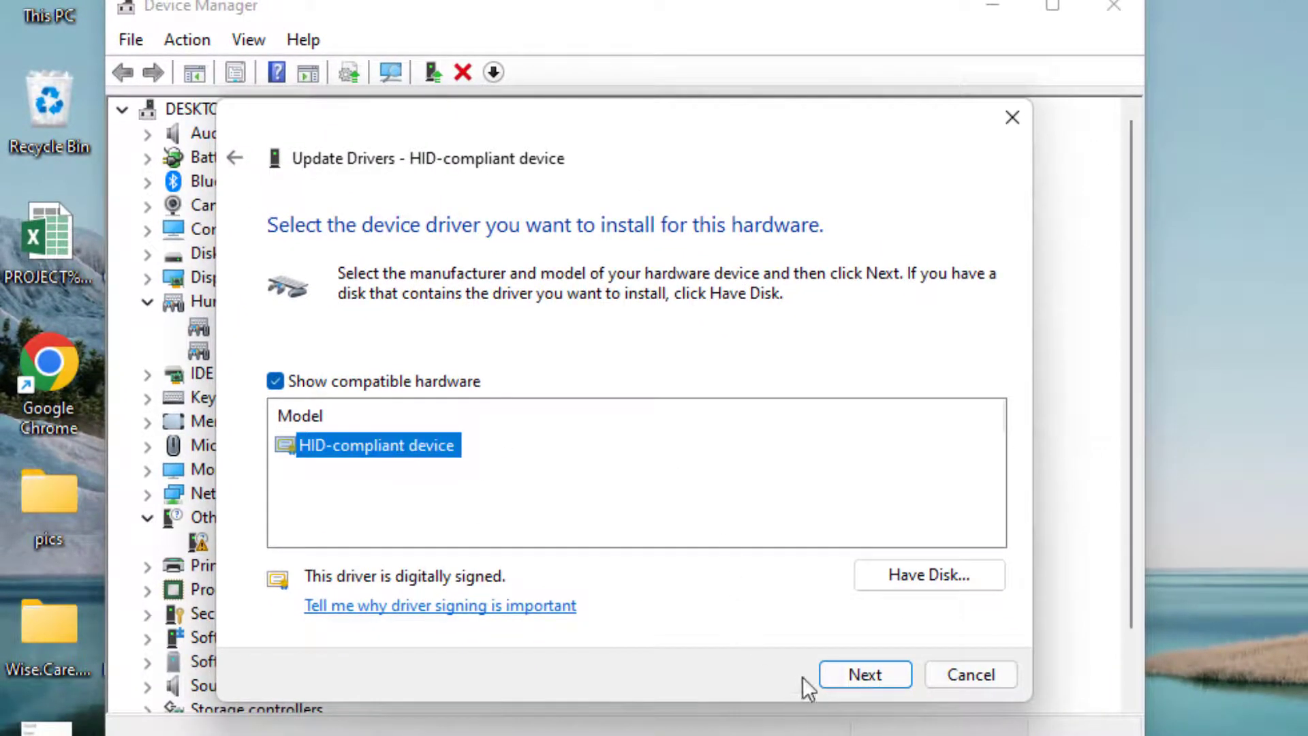
click(870, 675)
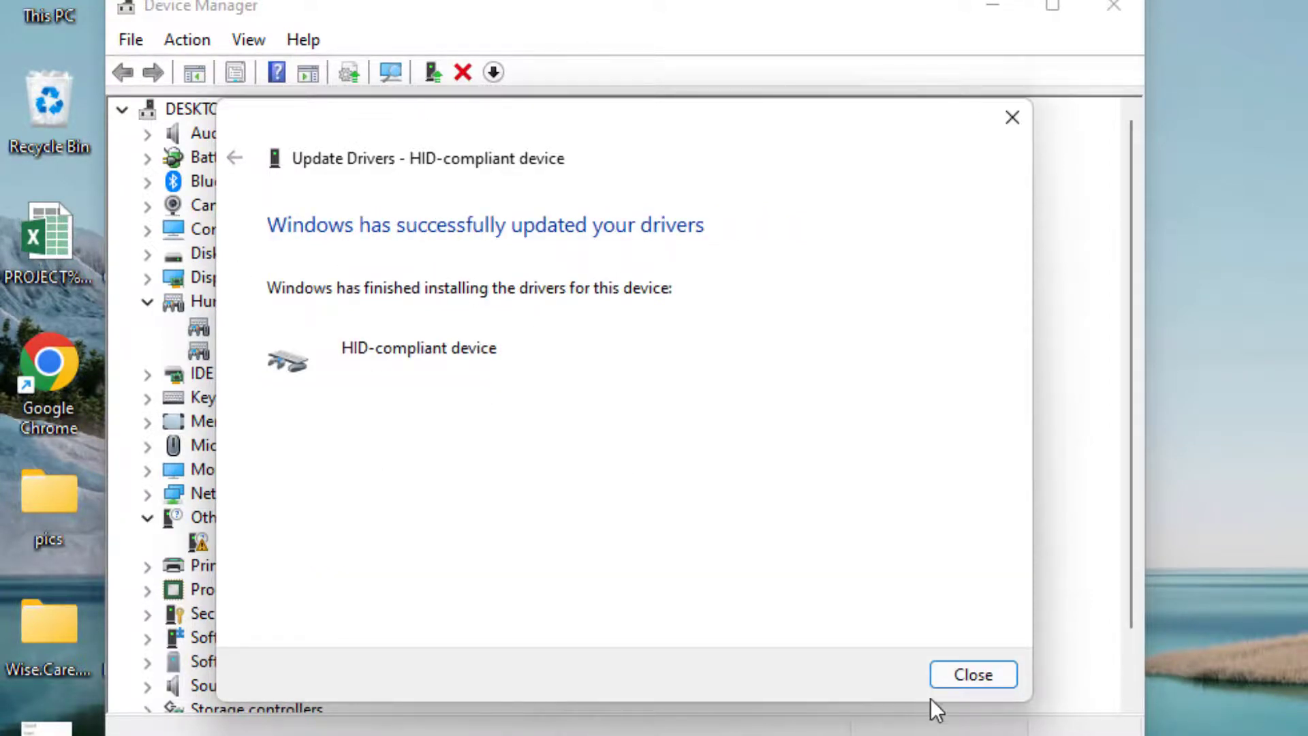
click(959, 677)
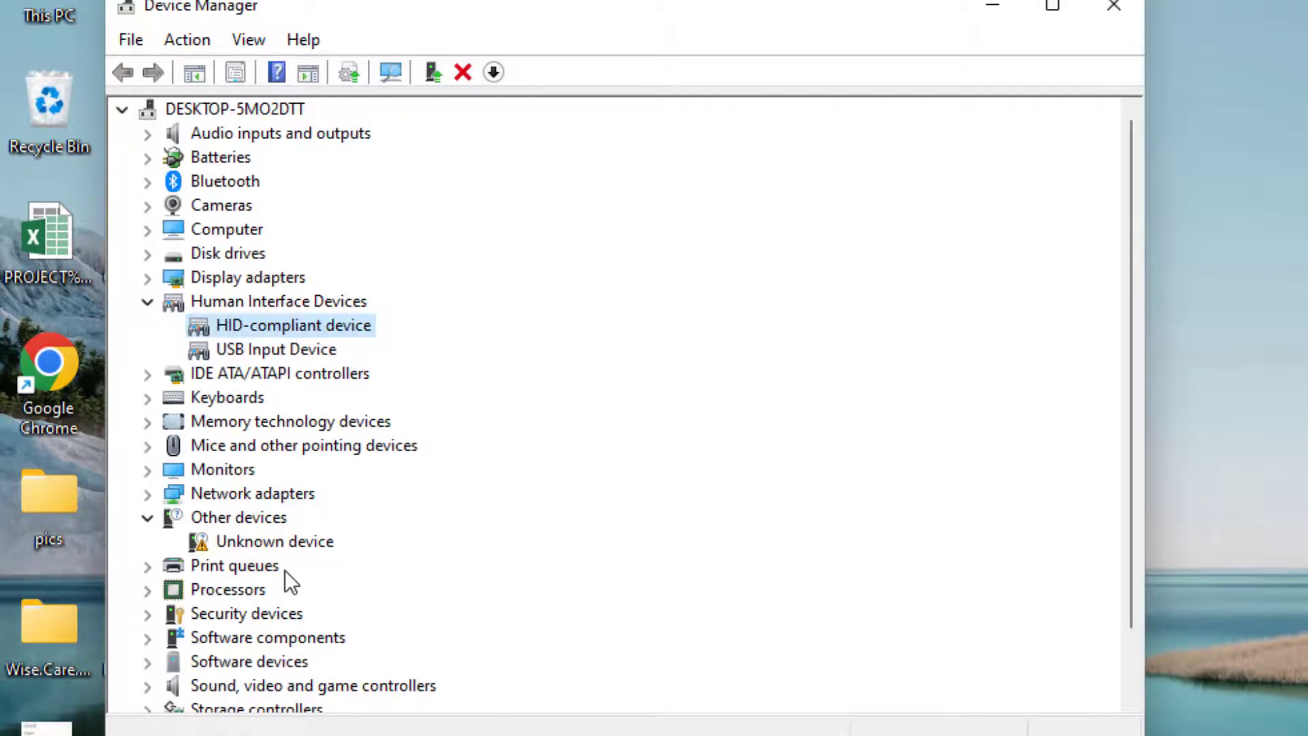
- Expand Bluetooth and reinstall the Intel(R) Wireless Bluetooth(R) driver via Browse > Let me pick
click(225, 180)
click(147, 182)
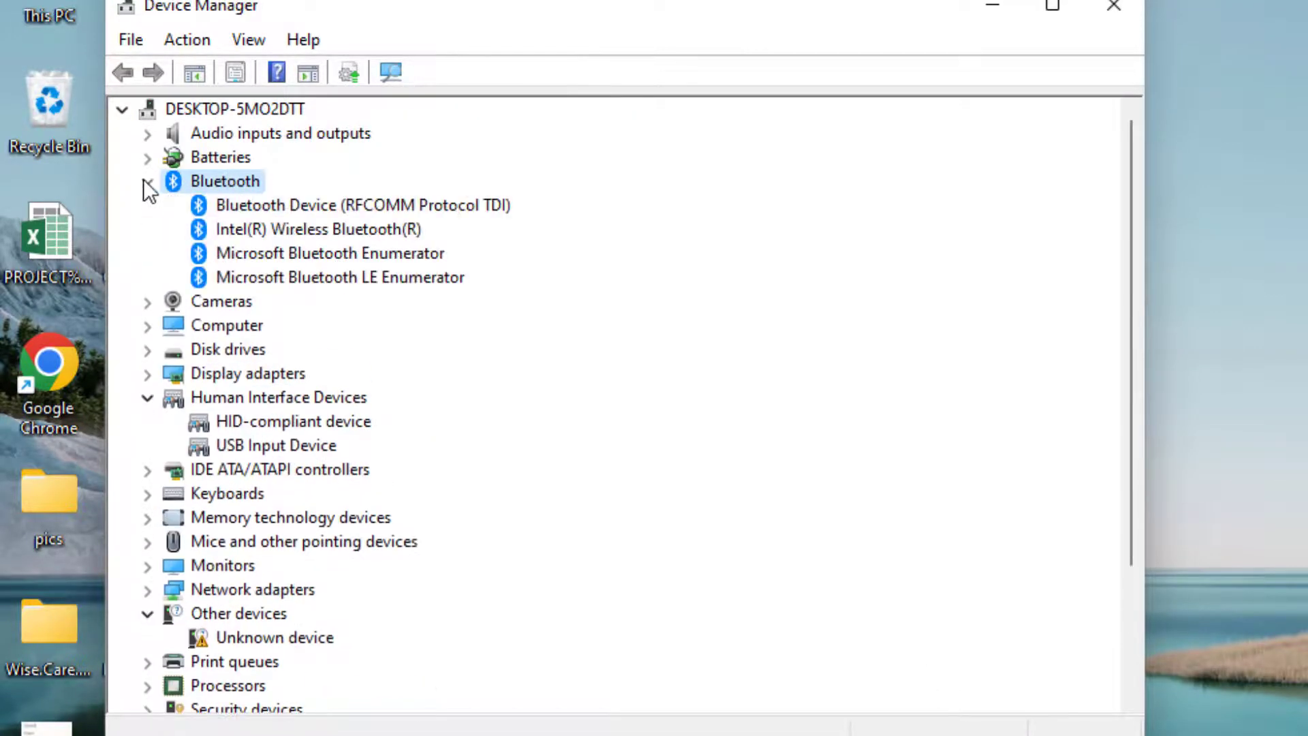
right_click(344, 228)
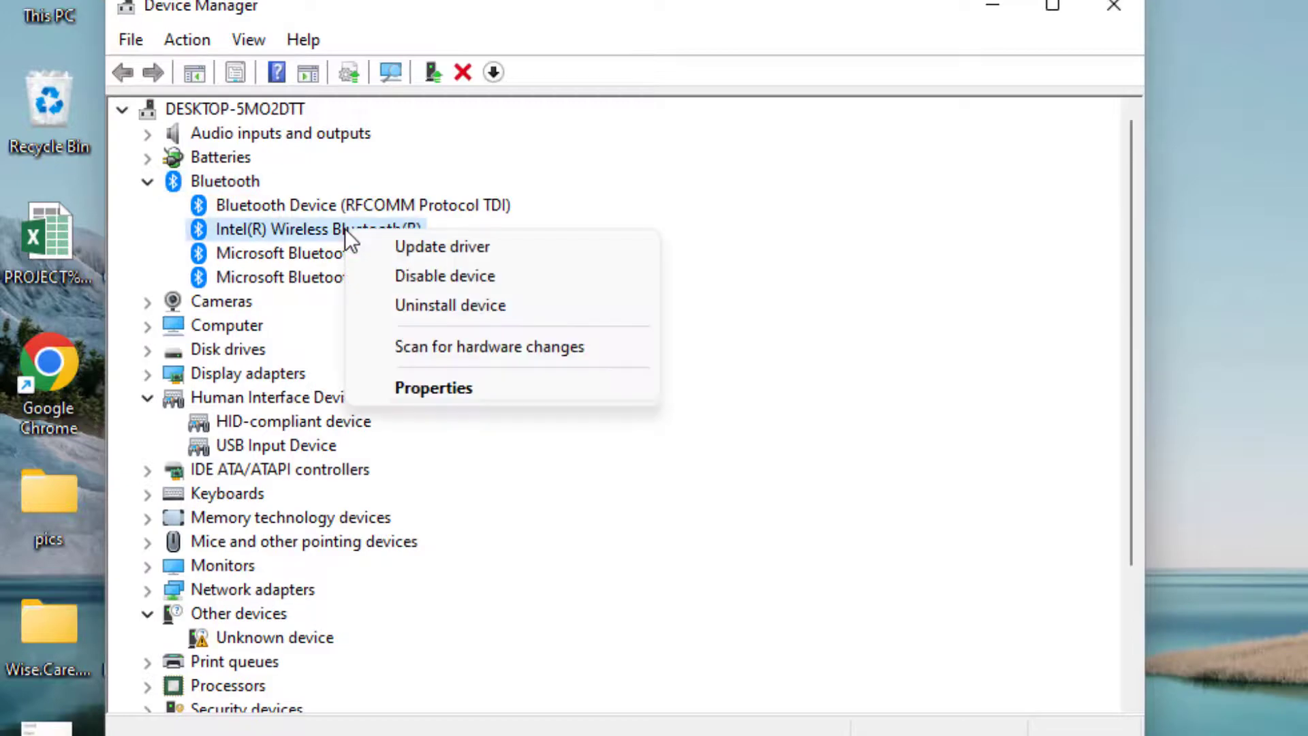
click(418, 247)
click(428, 445)
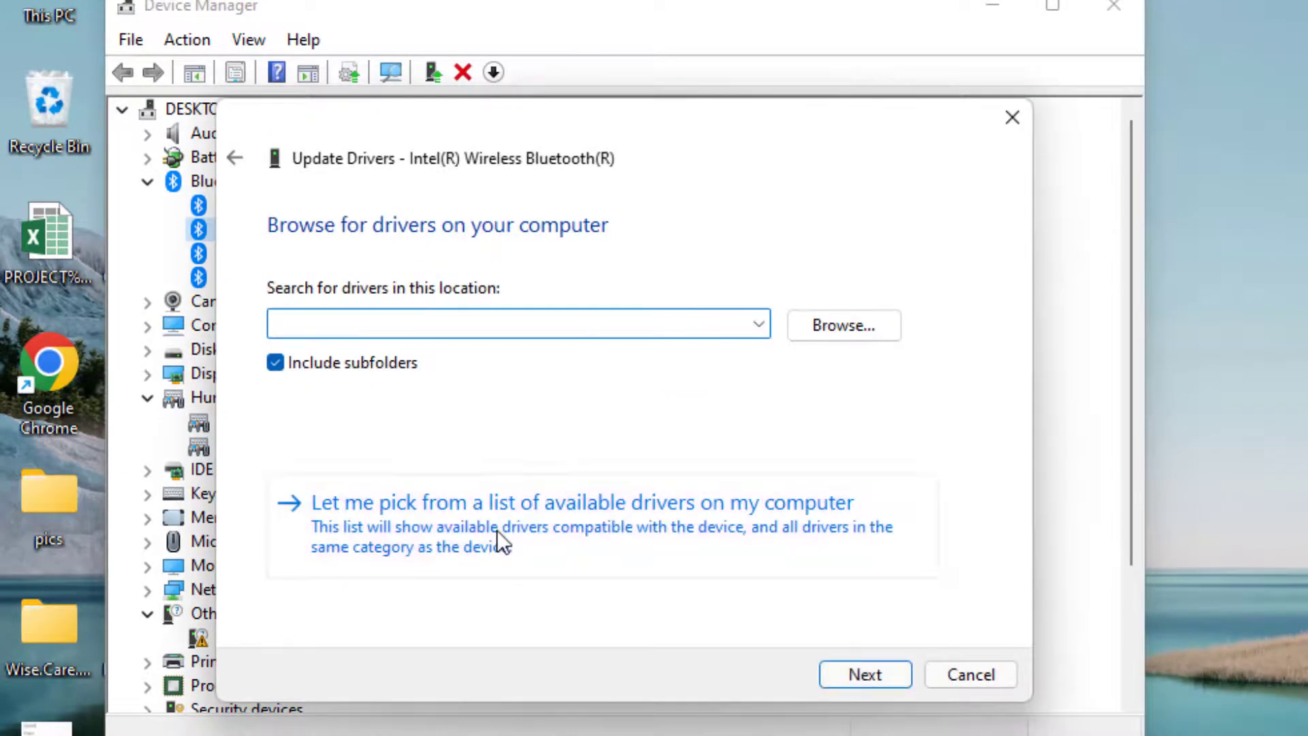
click(497, 530)
click(423, 447)
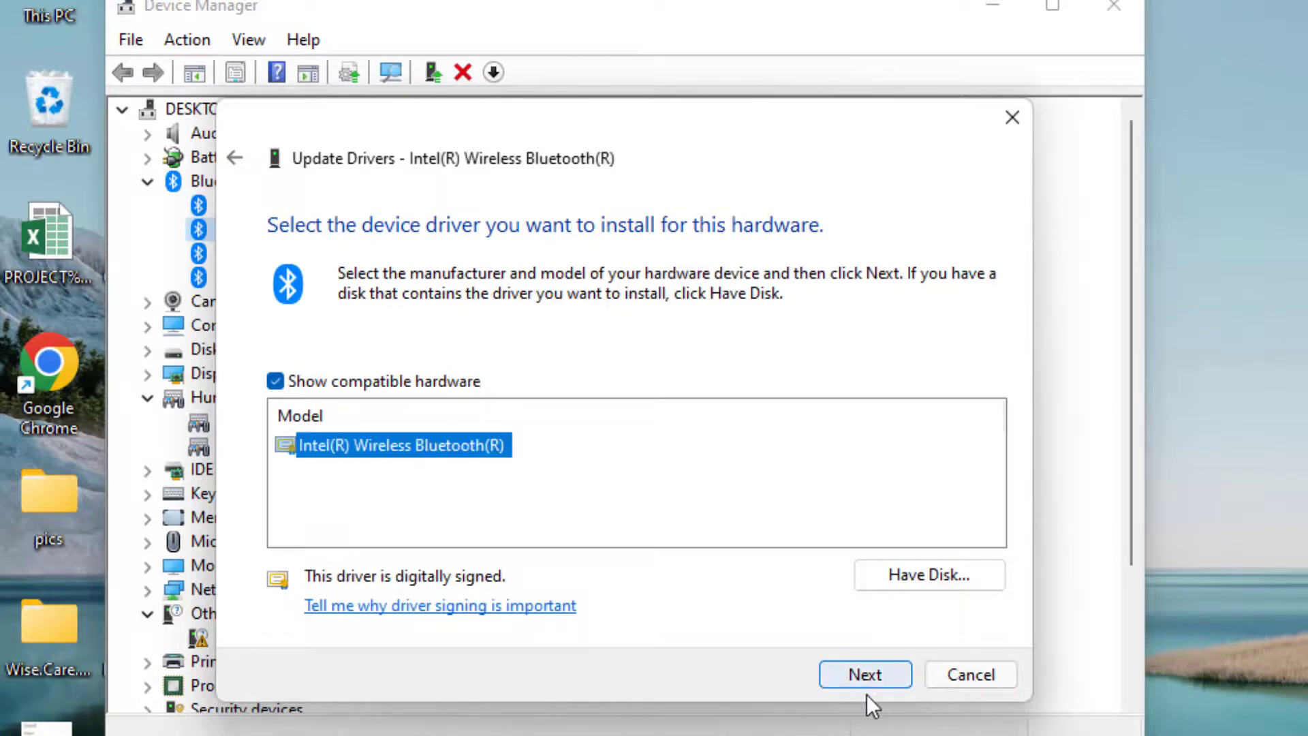
click(862, 675)
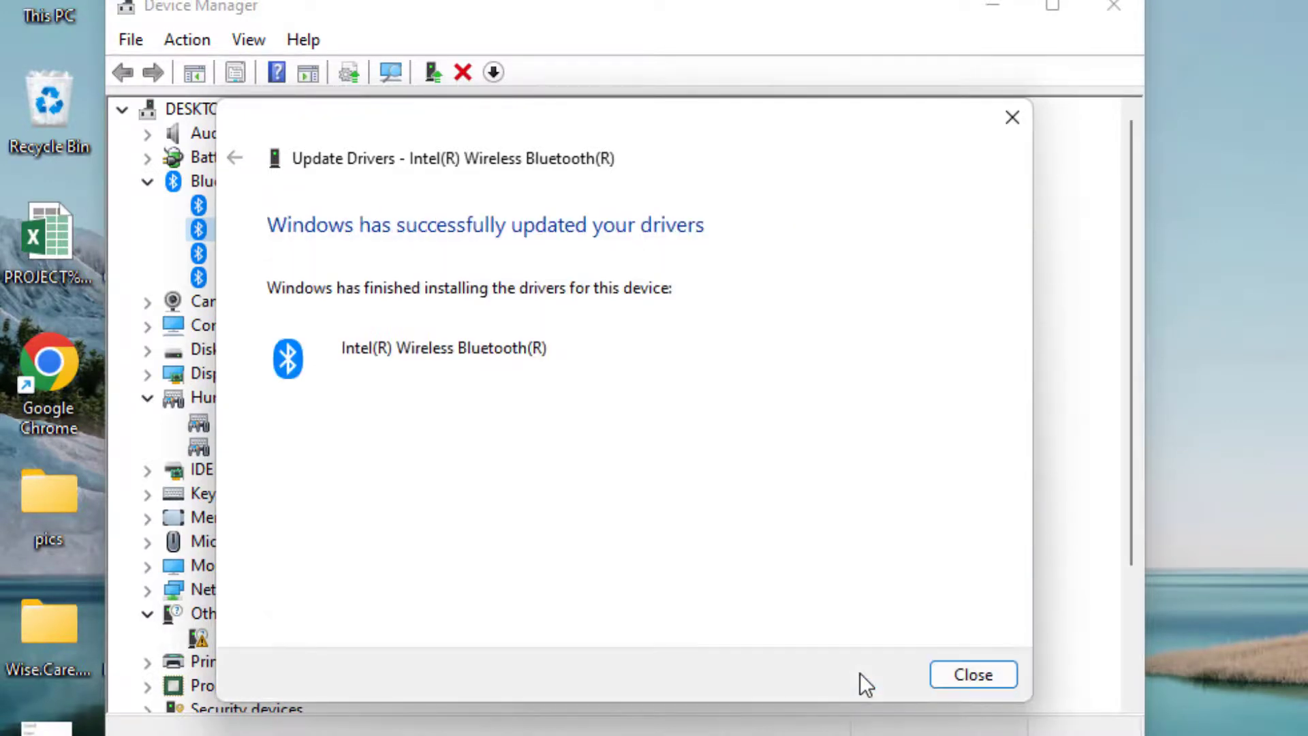
click(973, 674)
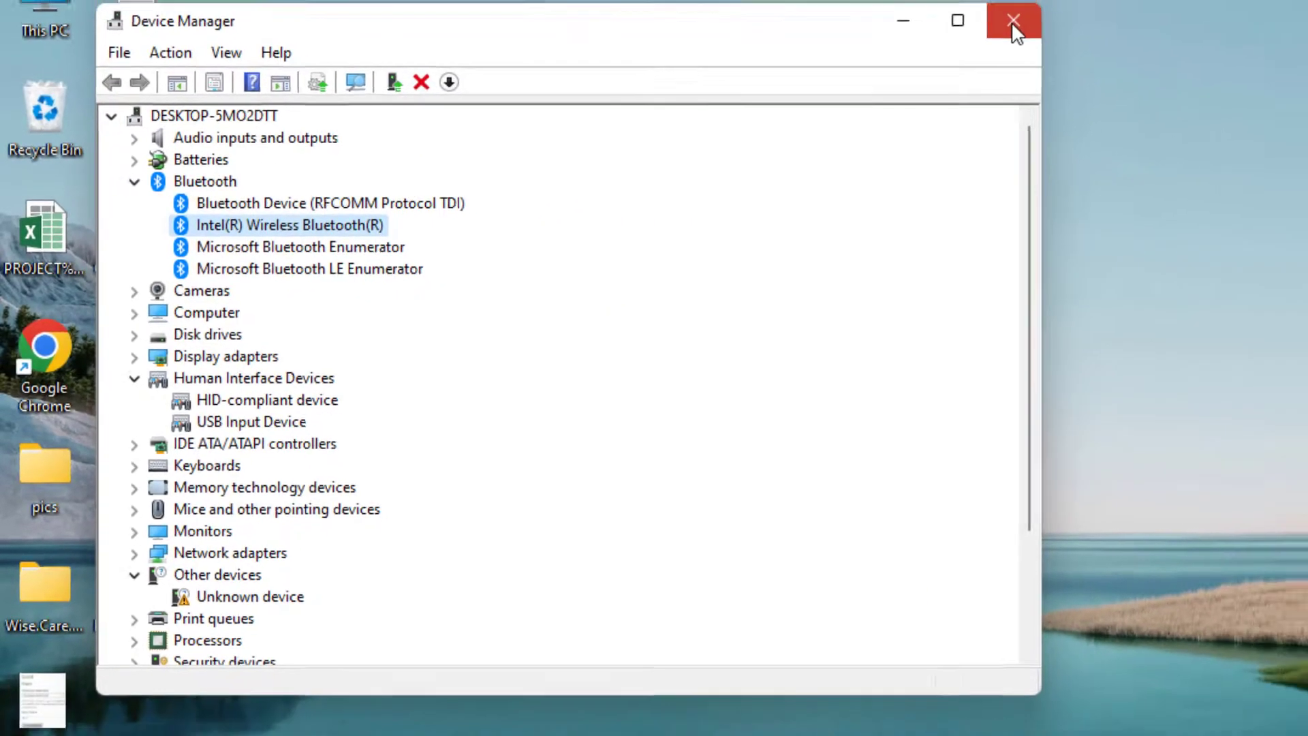
- Close the Device Manager window
click(1014, 21)
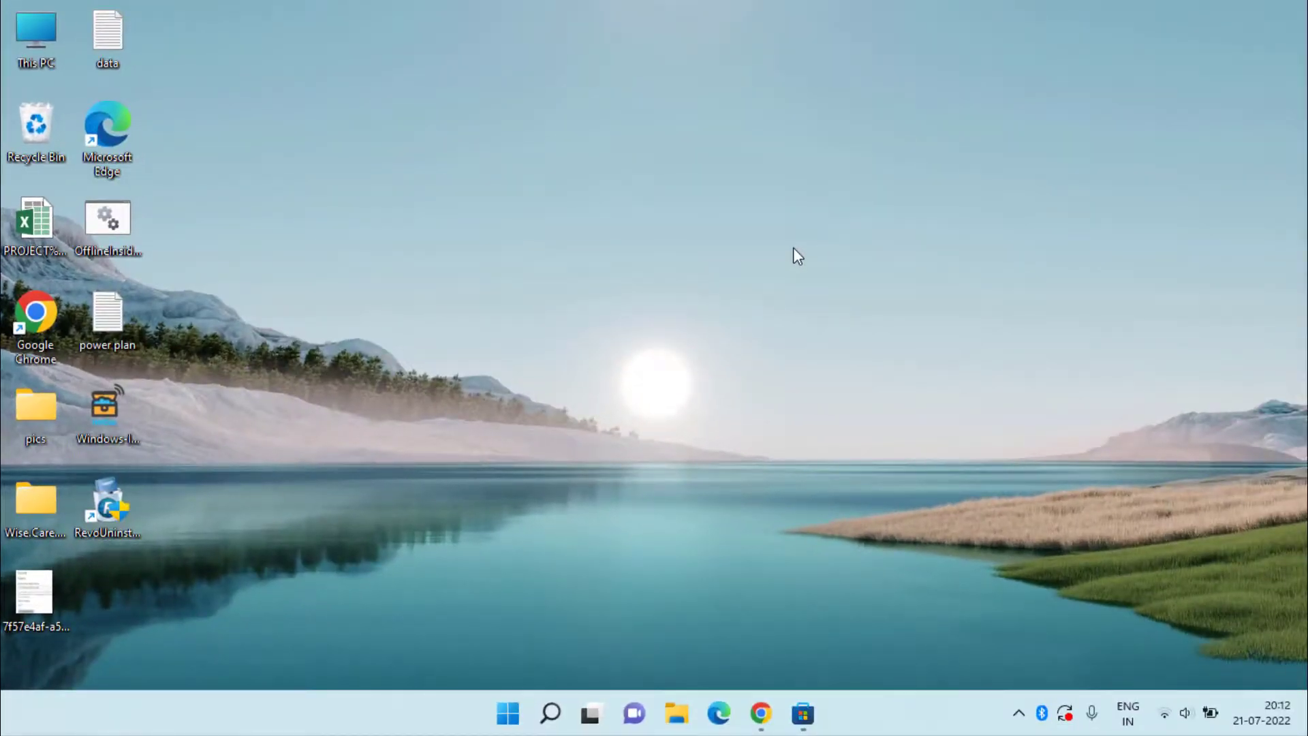